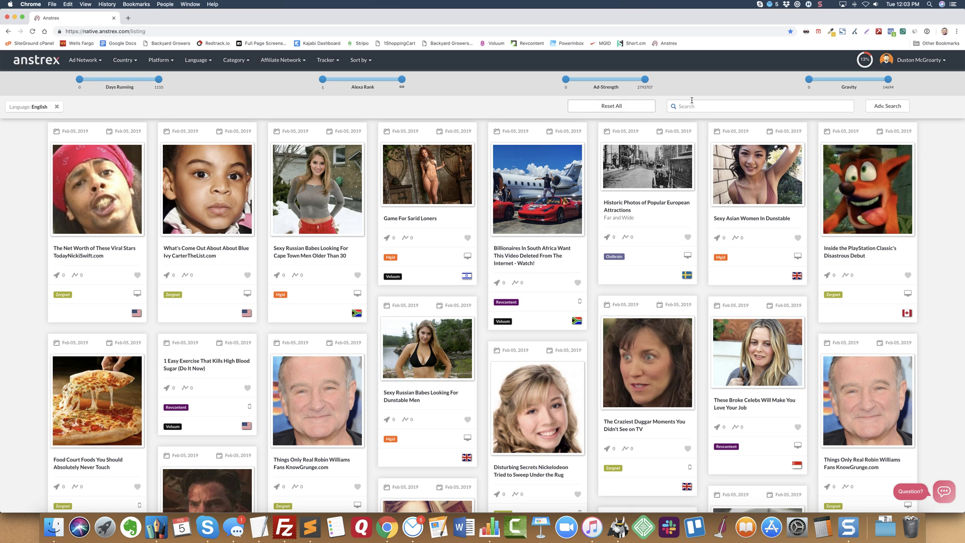
Search ads for 'diet' and limit Days Running to at least 15 days.
left_click(737, 107)
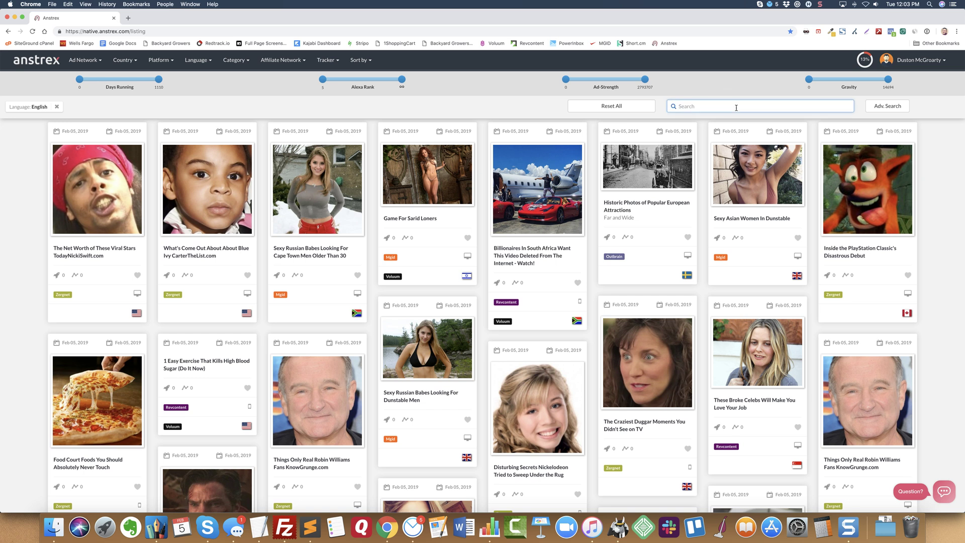
type("diet")
key("Return")
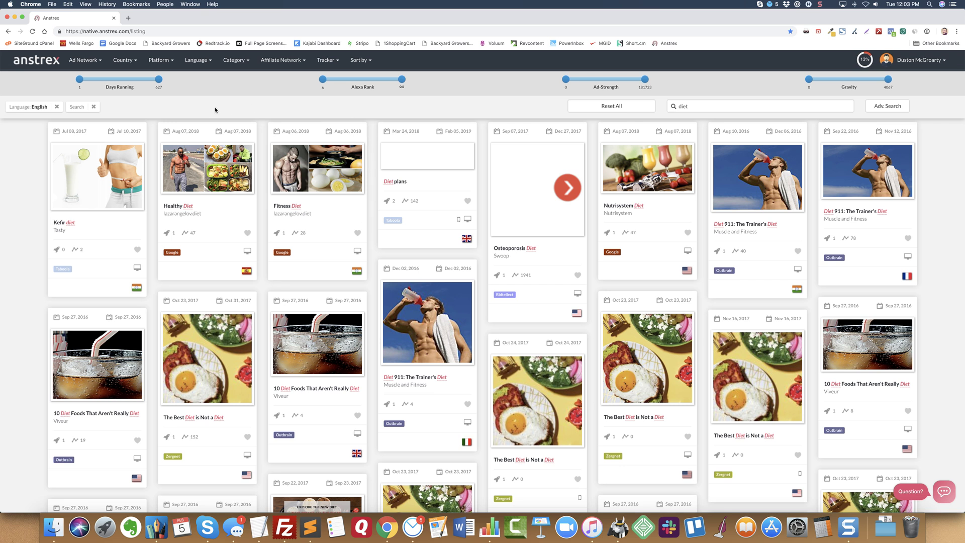
mouse_move(119, 89)
left_click_drag(81, 81, 121, 80)
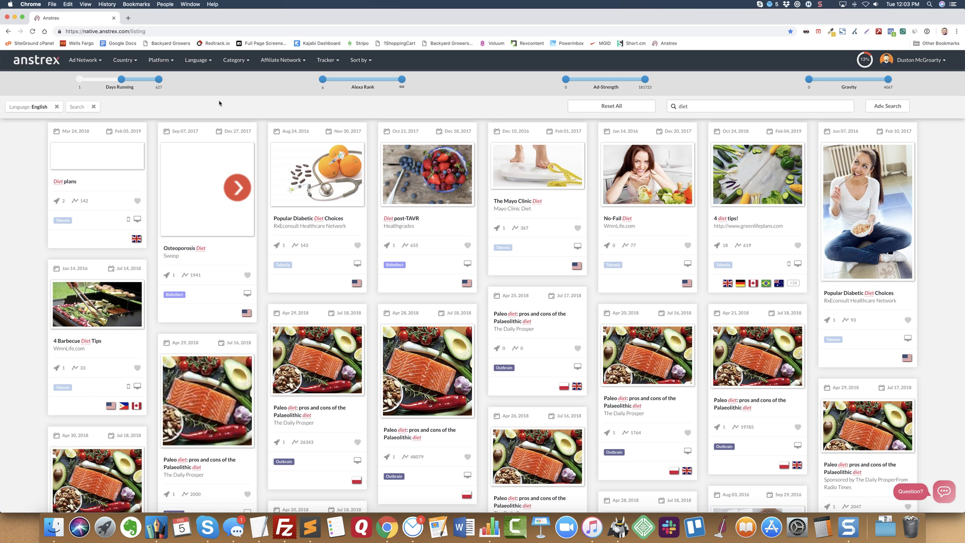
Sort the diet ad results by Date-Last-Seen (desc).
left_click(365, 61)
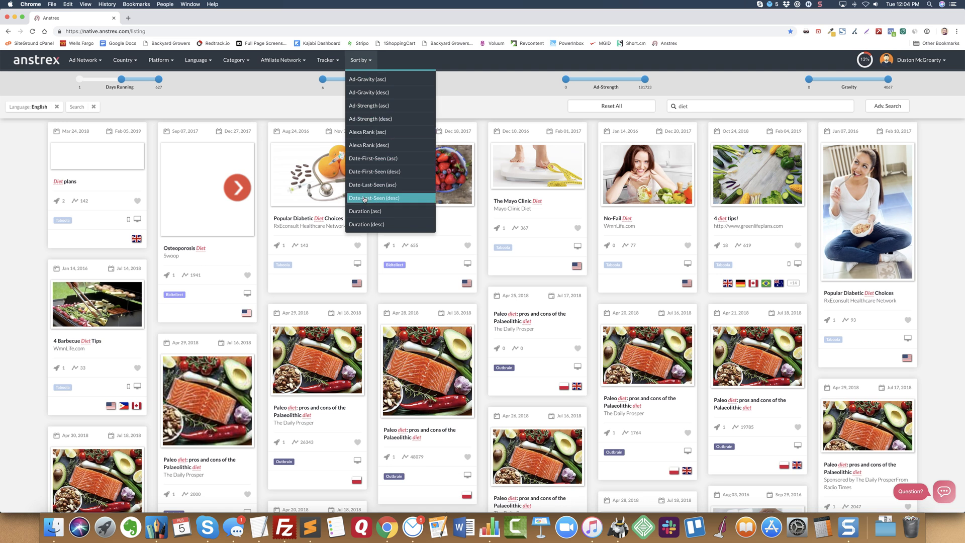
left_click(393, 199)
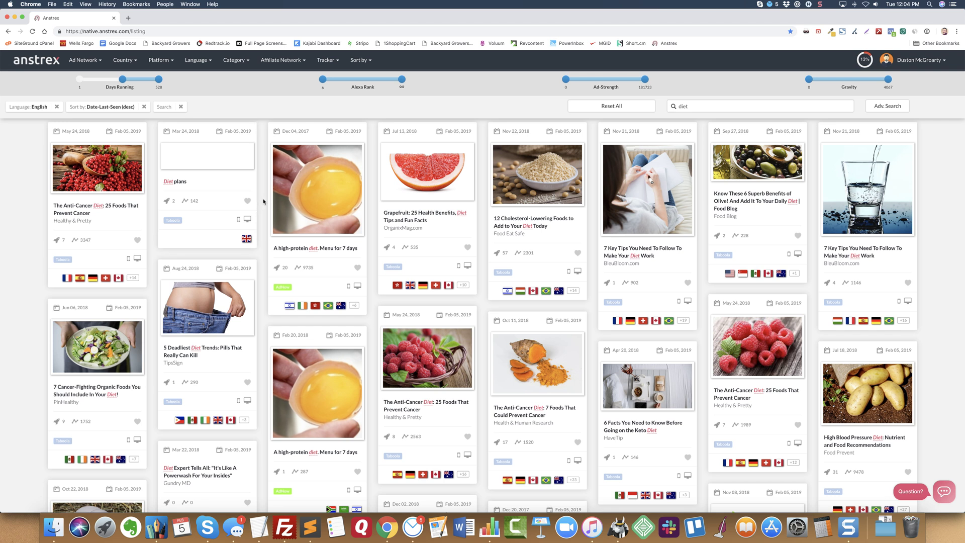
scroll(263, 202, "down", 3)
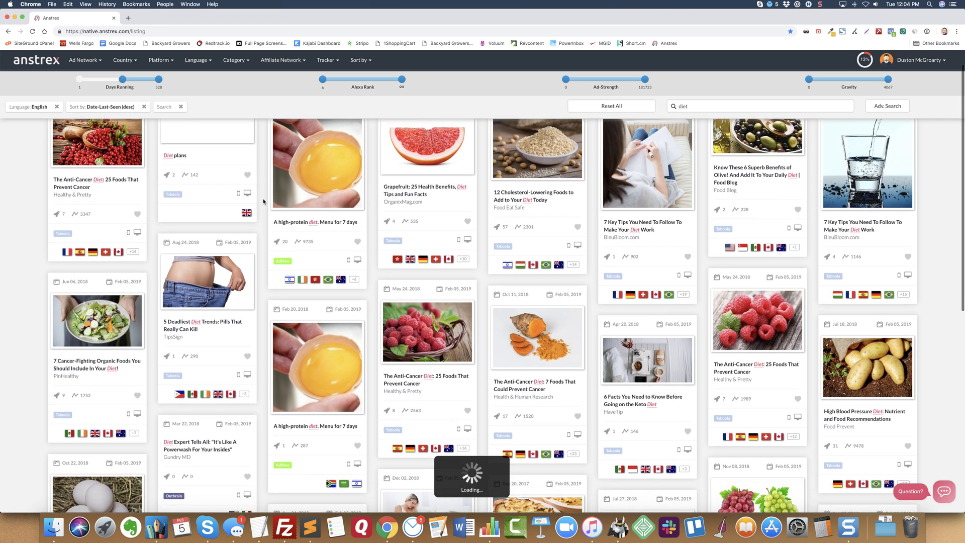
scroll(264, 202, "up", 5)
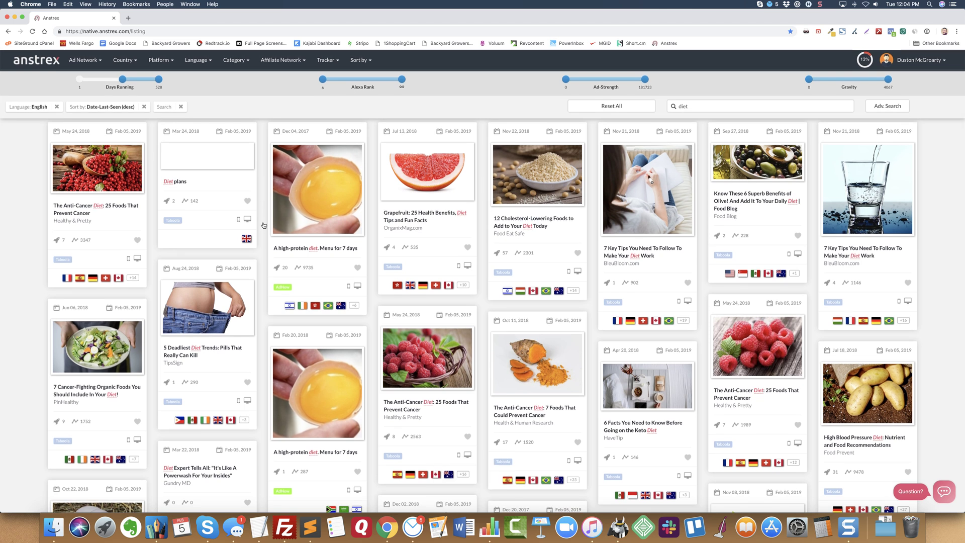
Filter the diet ads to the Taboola ad network and the USA country.
left_click(85, 60)
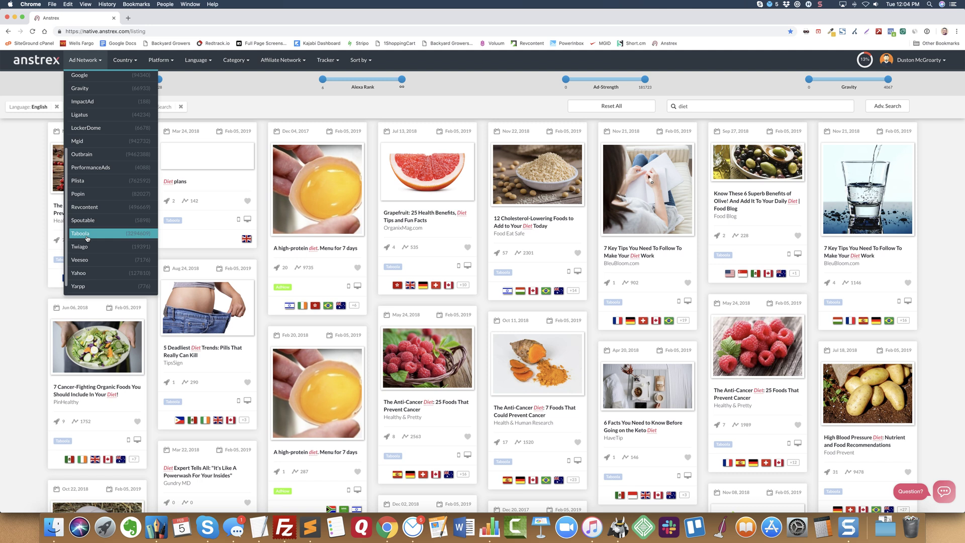
left_click(89, 233)
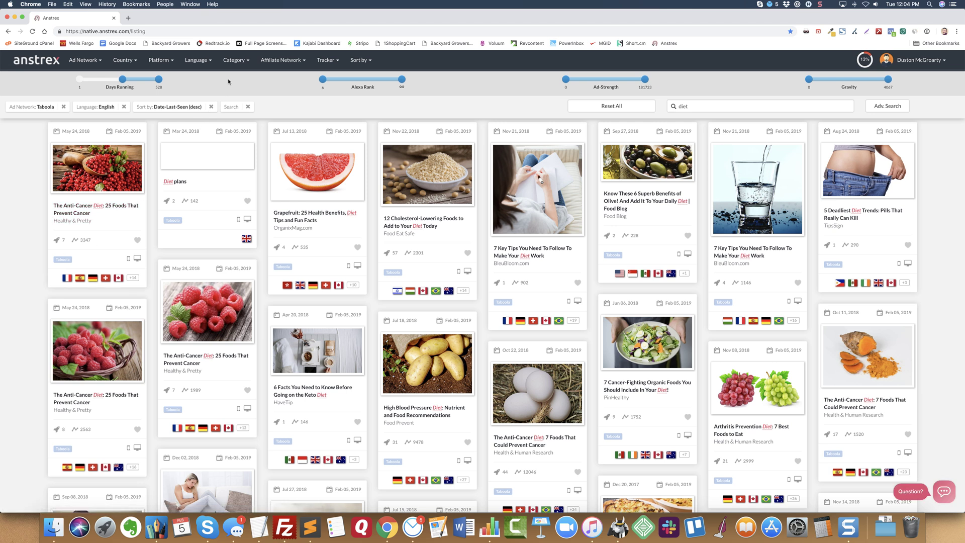
left_click(123, 60)
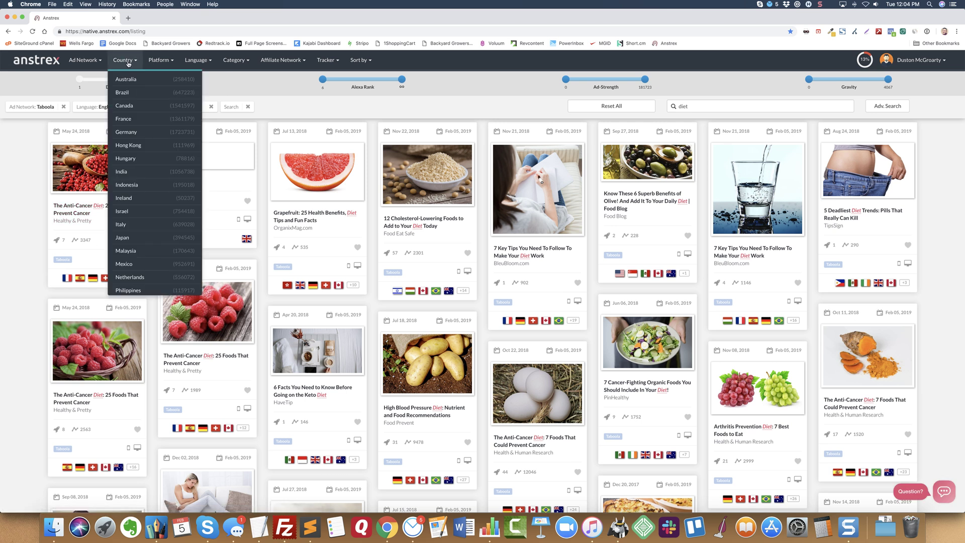
scroll(146, 201, "down", 1)
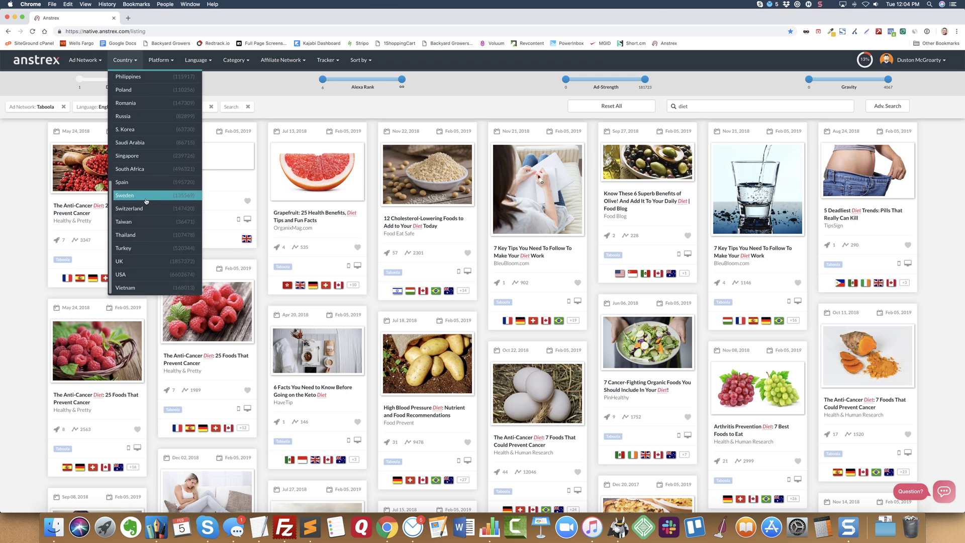
left_click(147, 278)
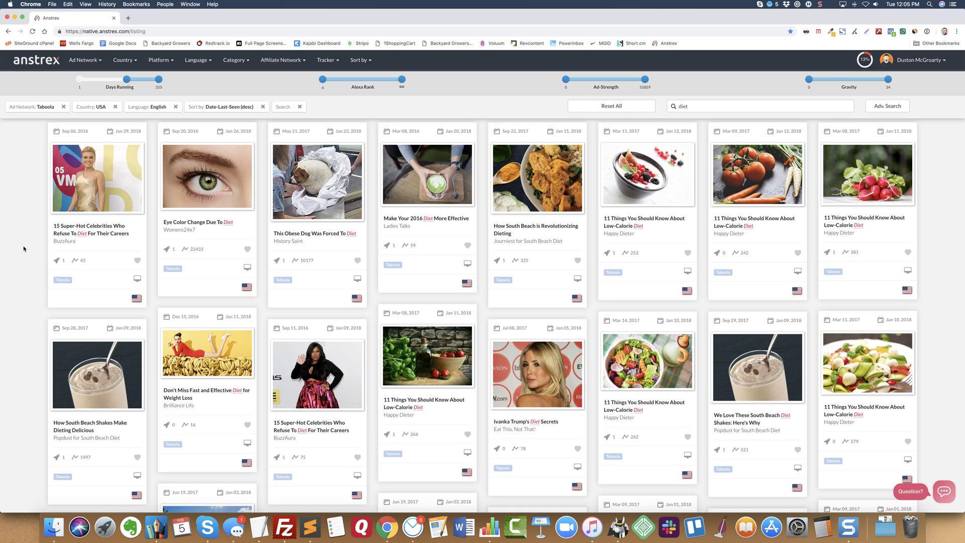
mouse_move(314, 87)
left_click(330, 61)
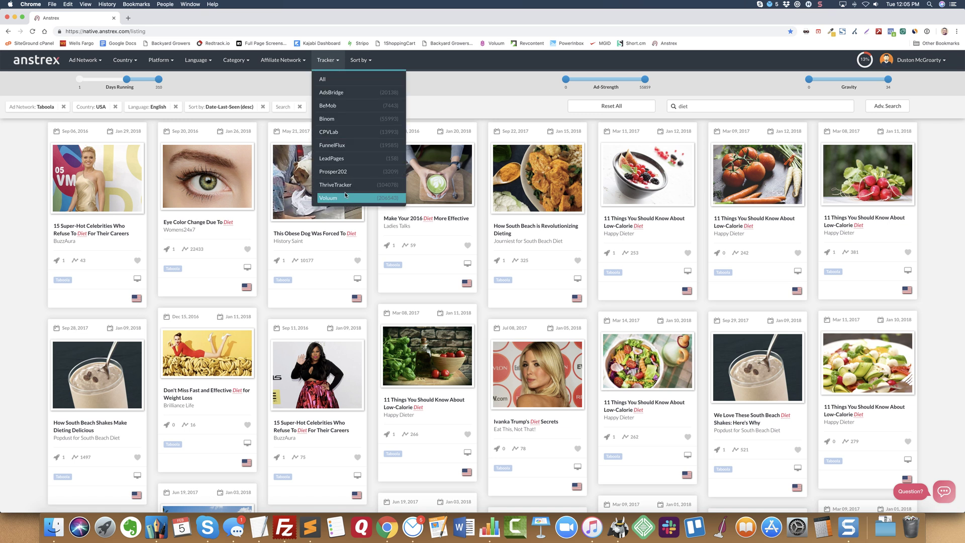
scroll(346, 193, "down", 1)
left_click(335, 172)
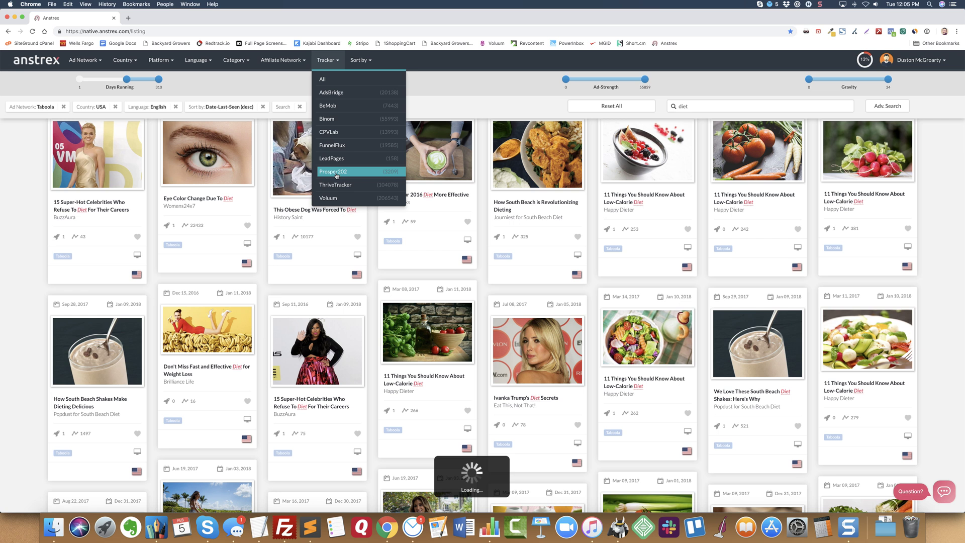
left_click(343, 83)
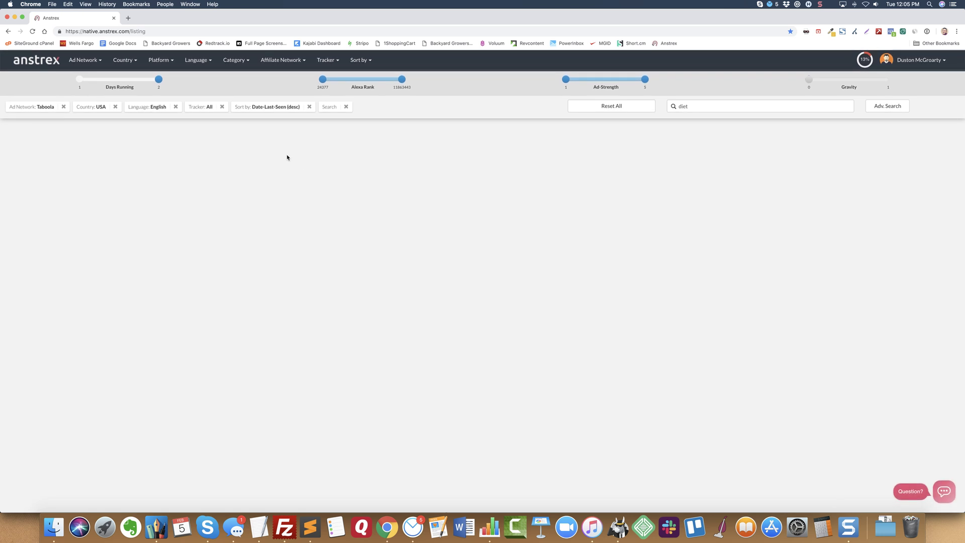
left_click(222, 107)
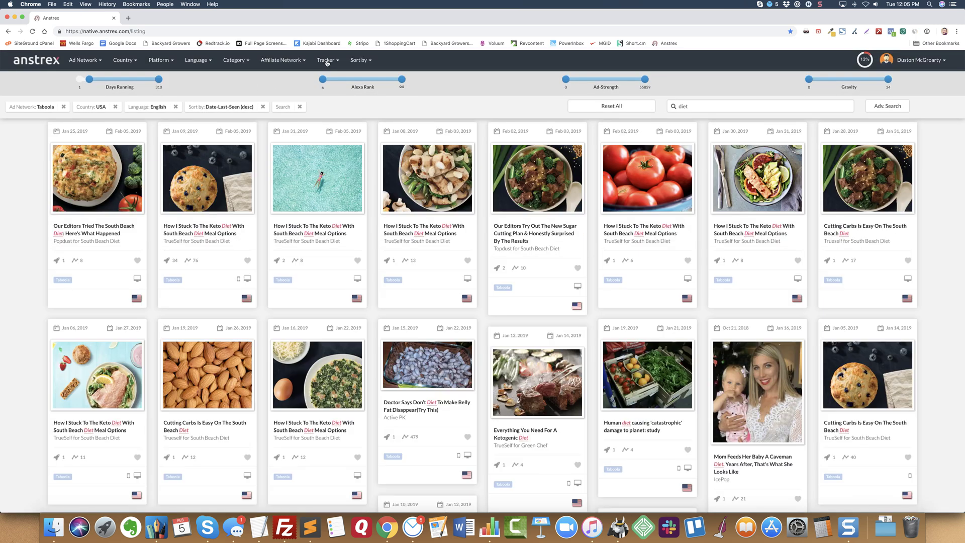
left_click(326, 62)
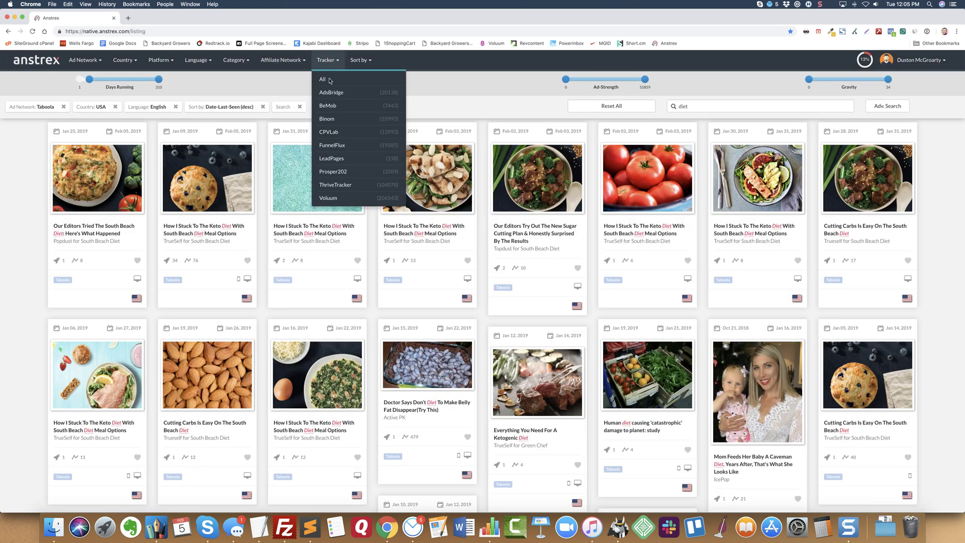
left_click(381, 200)
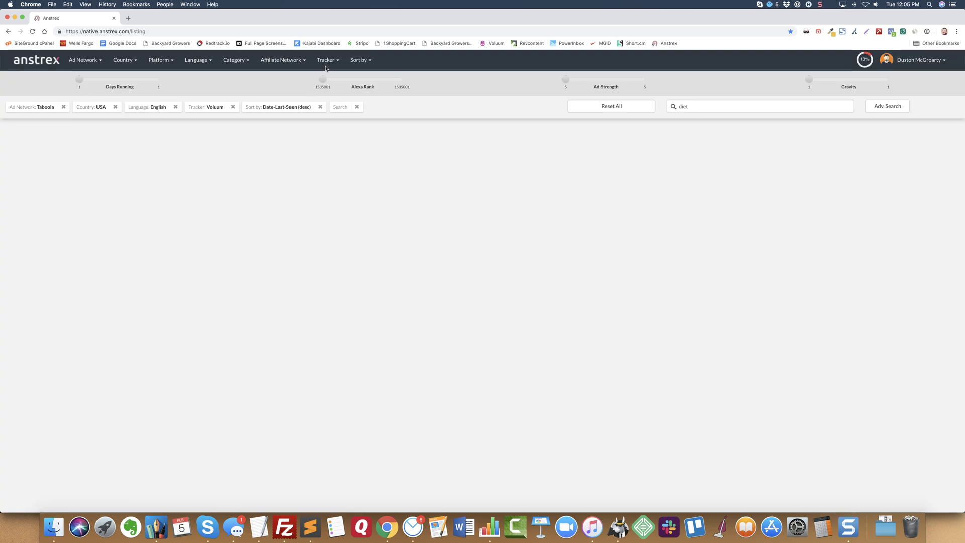
left_click(324, 61)
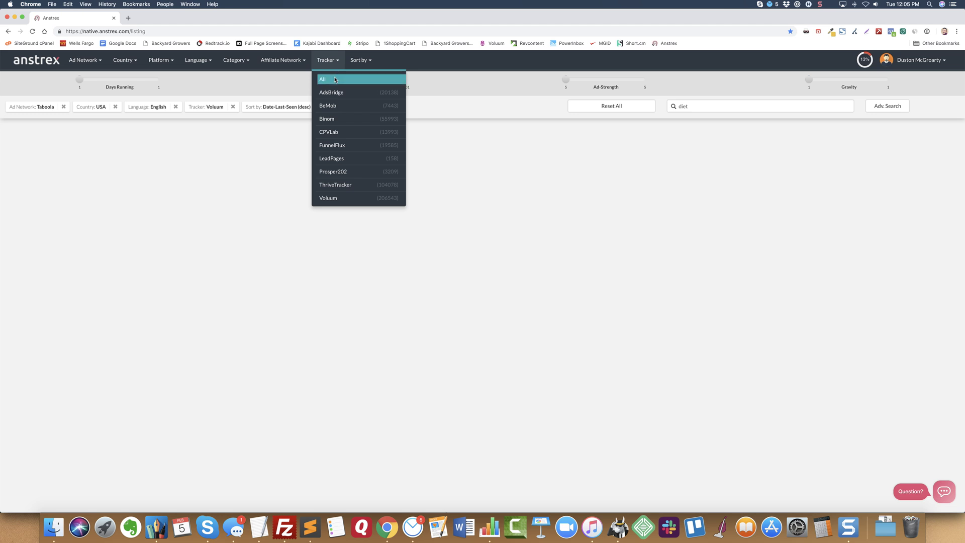
left_click(257, 88)
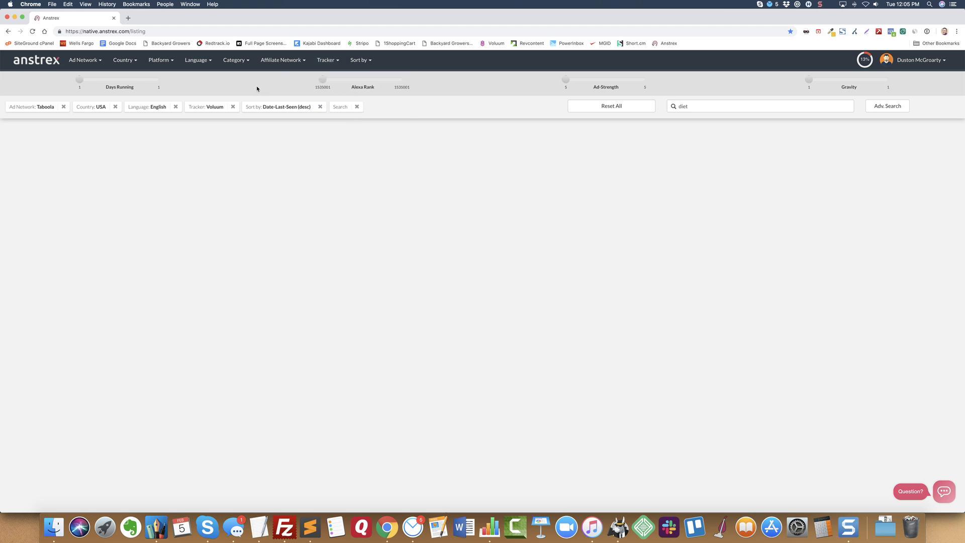
left_click(234, 108)
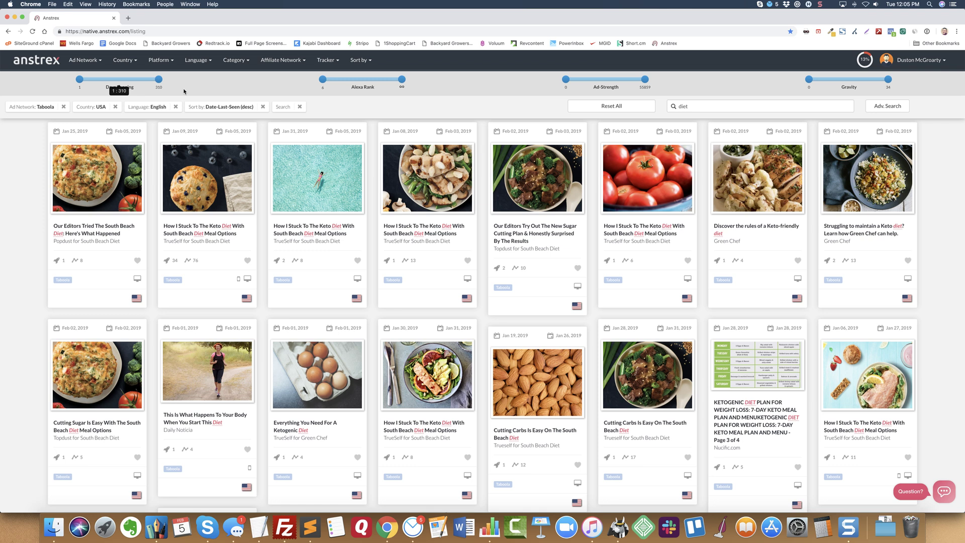
Set the Platform filter to Mobile.
left_click(169, 60)
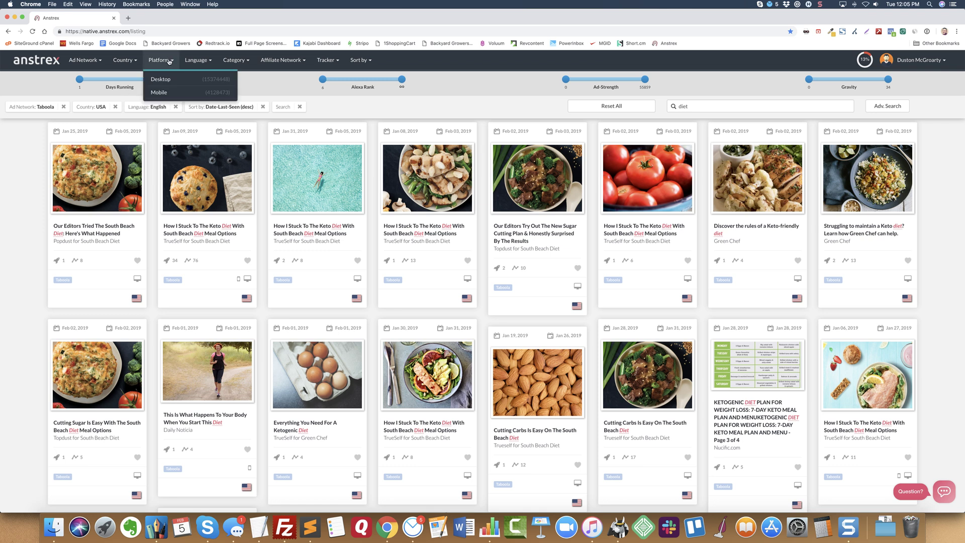
left_click(177, 96)
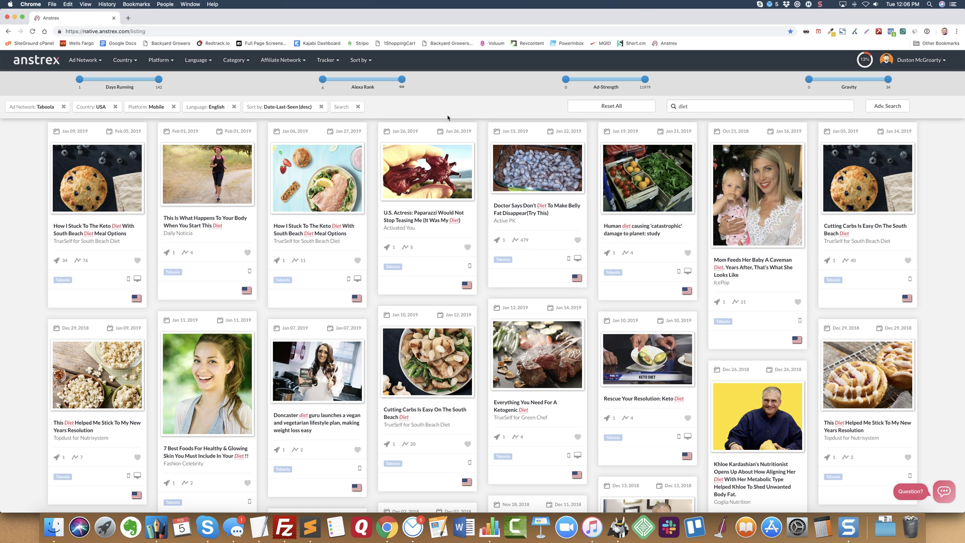
Reset all filters, then filter by the Clickbank affiliate network under B-C.
left_click(620, 107)
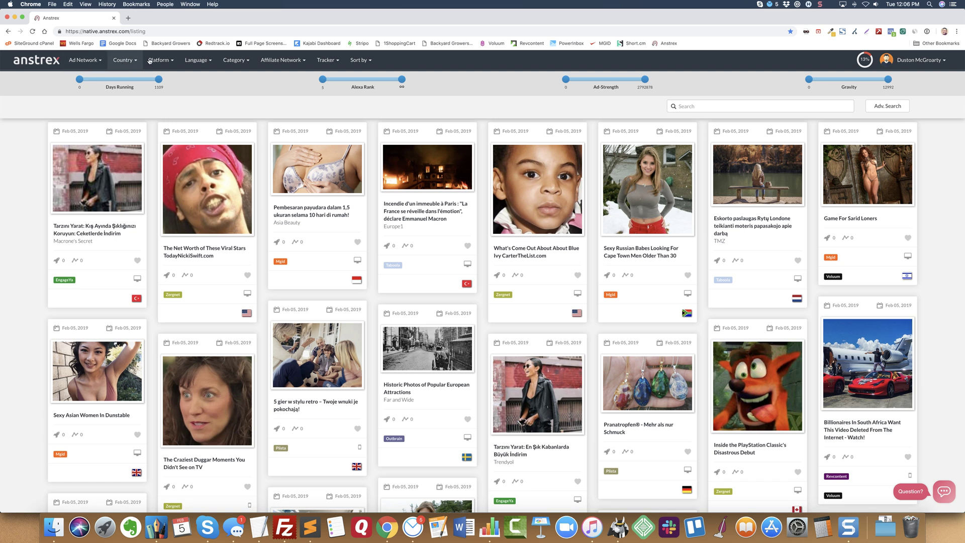
left_click(282, 60)
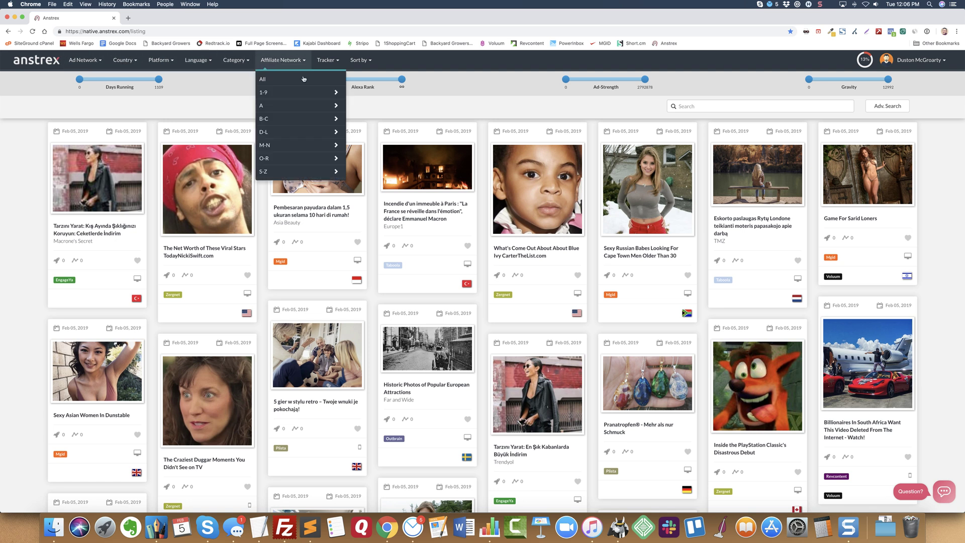
left_click(312, 92)
left_click(329, 118)
scroll(390, 171, "down", 5)
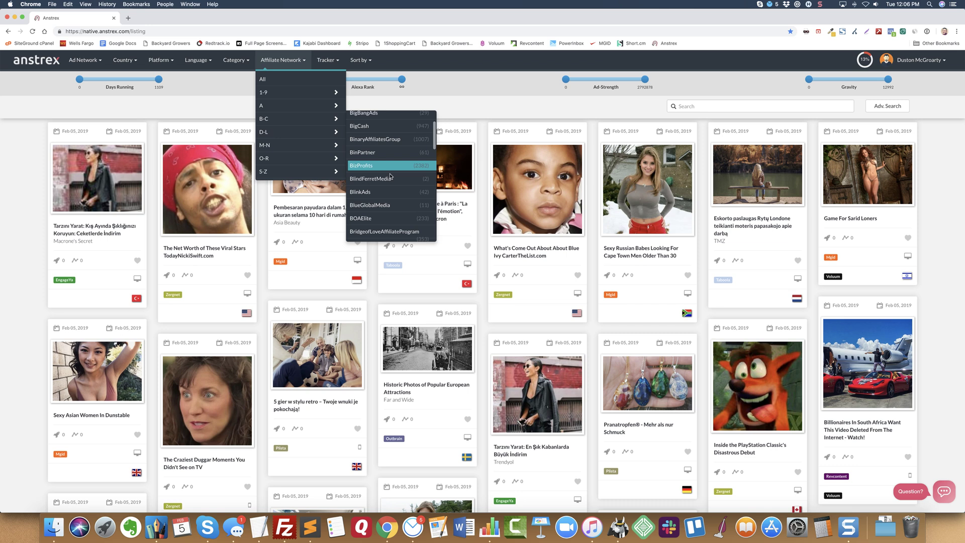
scroll(382, 171, "down", 3)
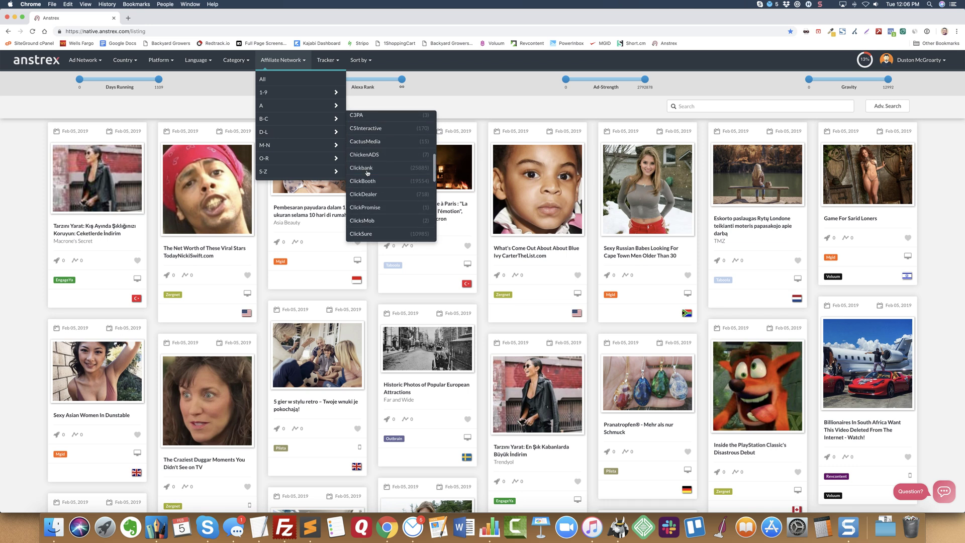
left_click(367, 170)
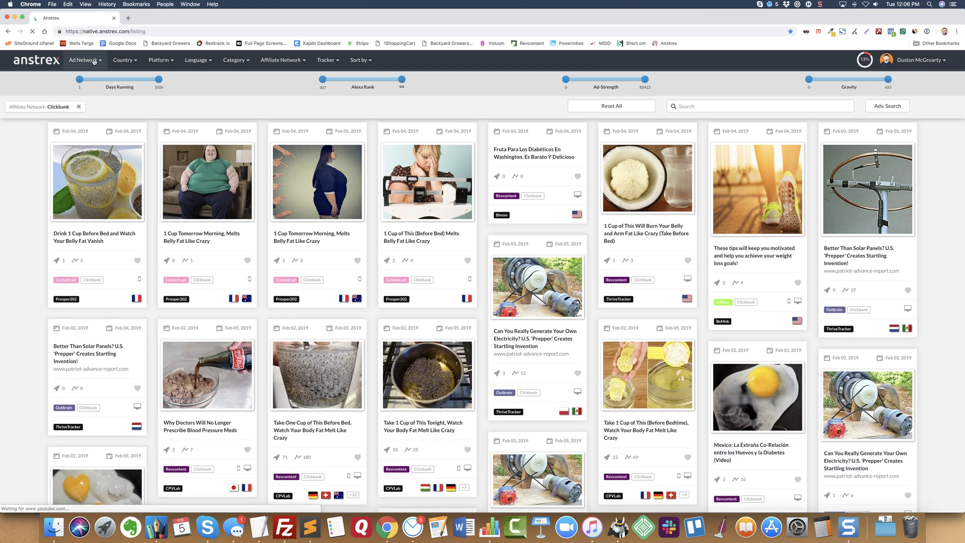
Filter the Clickbank ads to the Mgid network, running at least 22 days.
left_click(93, 61)
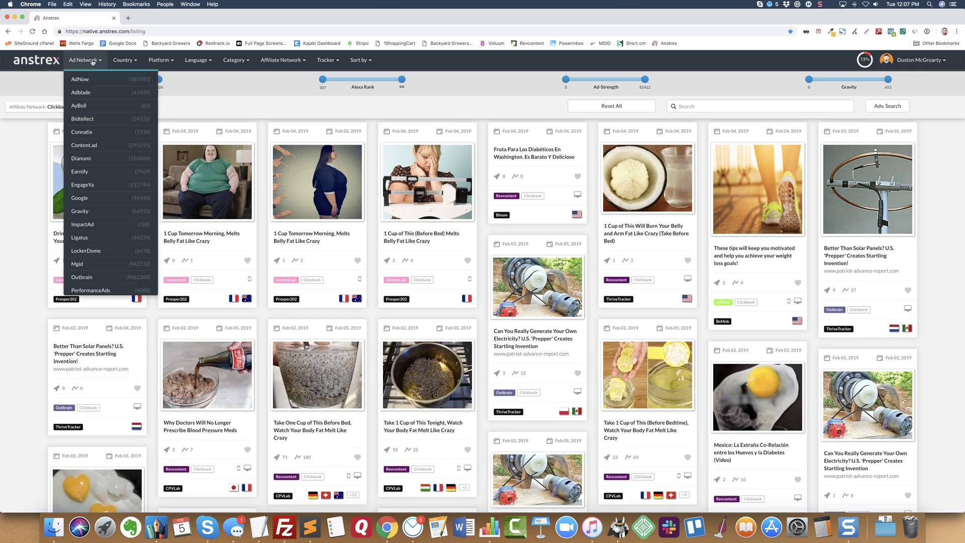
scroll(103, 221, "down", 2)
left_click(102, 222)
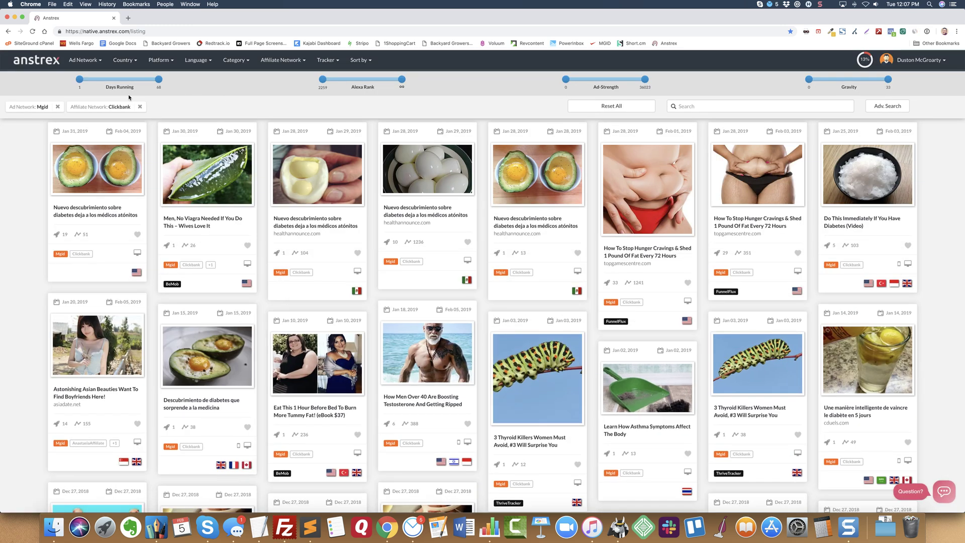
mouse_move(81, 81)
left_click_drag(81, 81, 130, 81)
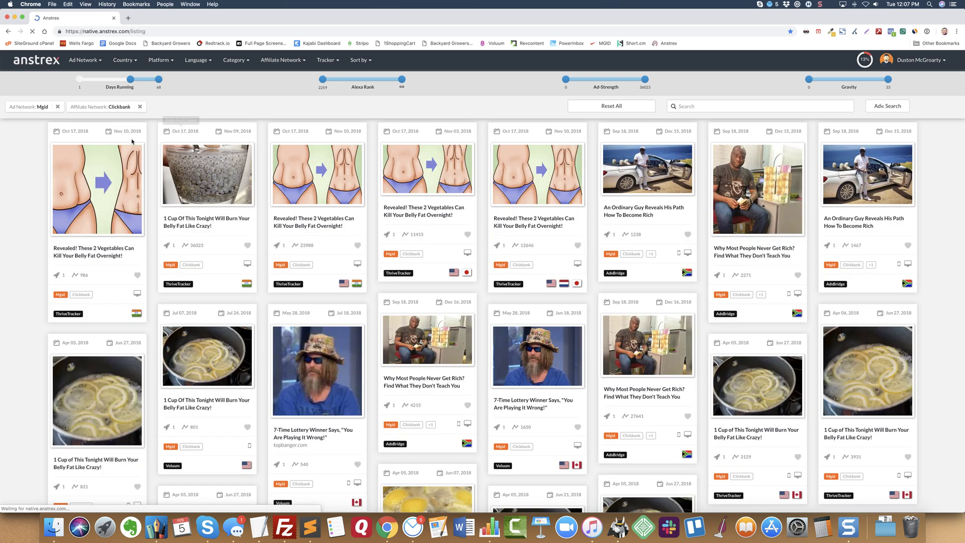
Sort the listing by Date-Last-Seen (desc).
left_click(361, 61)
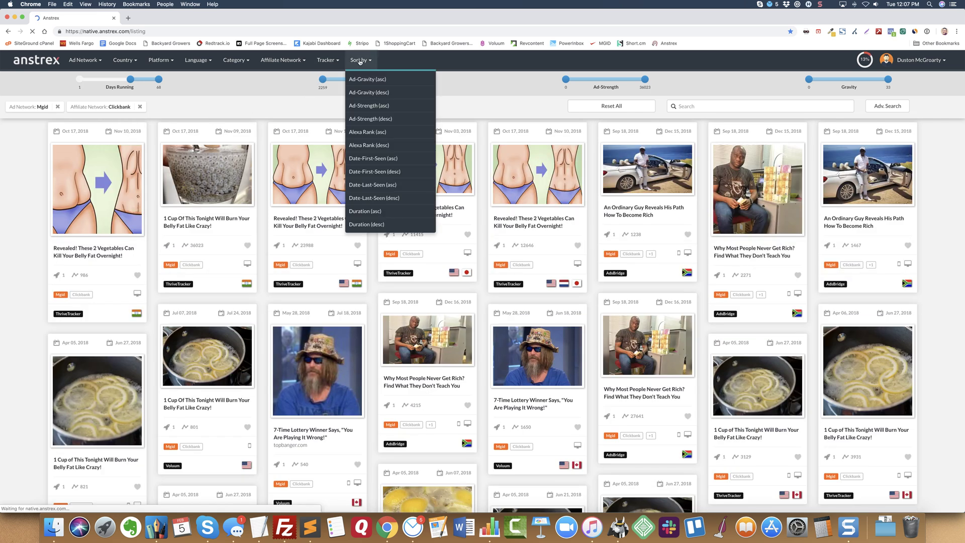
scroll(375, 187, "down", 1)
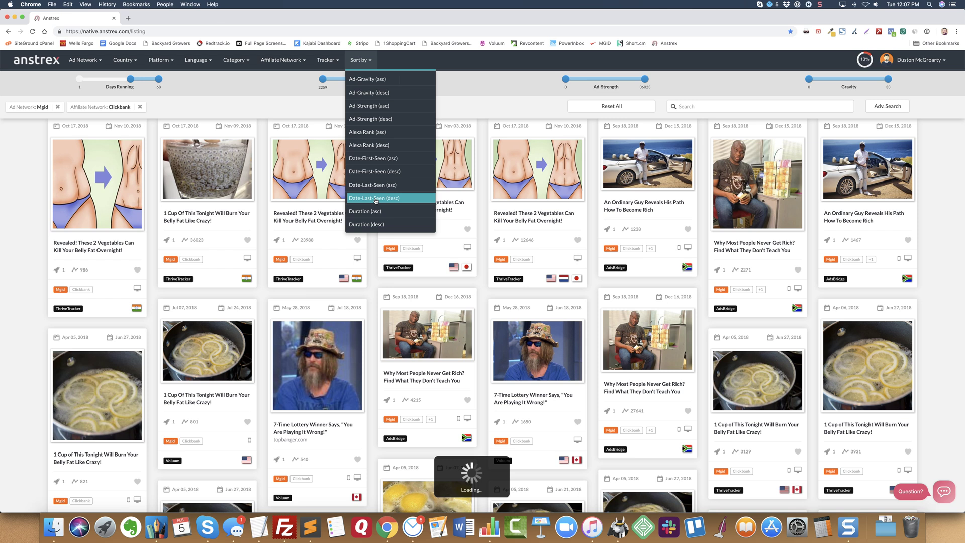
left_click(375, 199)
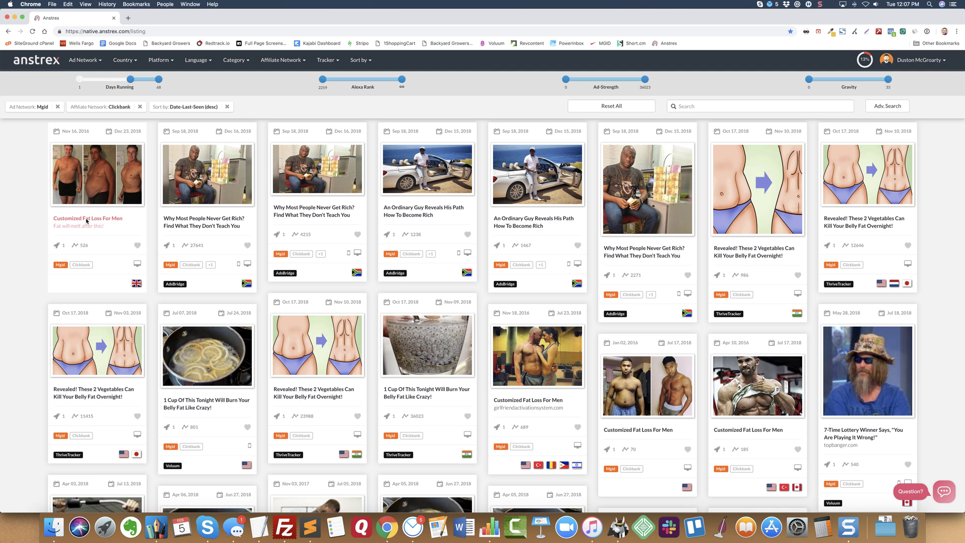
left_click(86, 221)
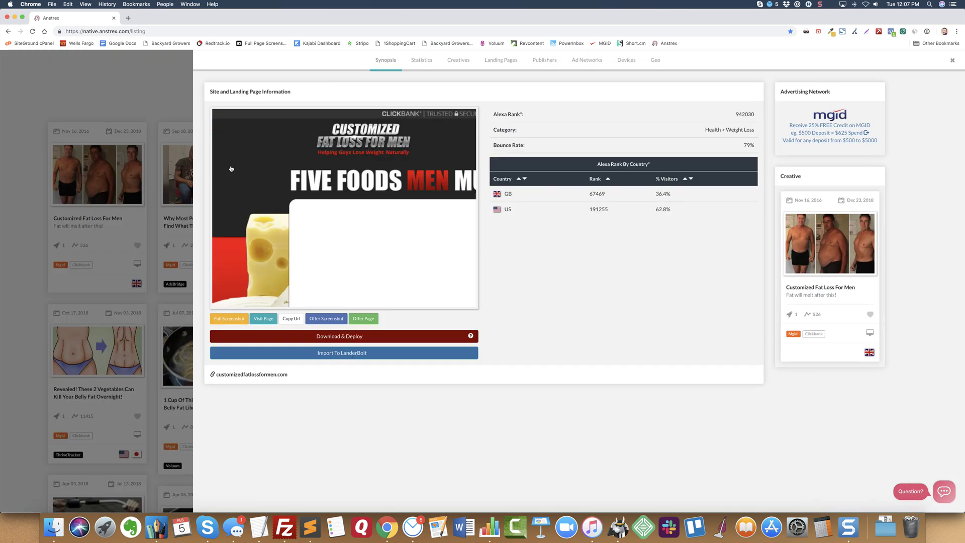
left_click(234, 320)
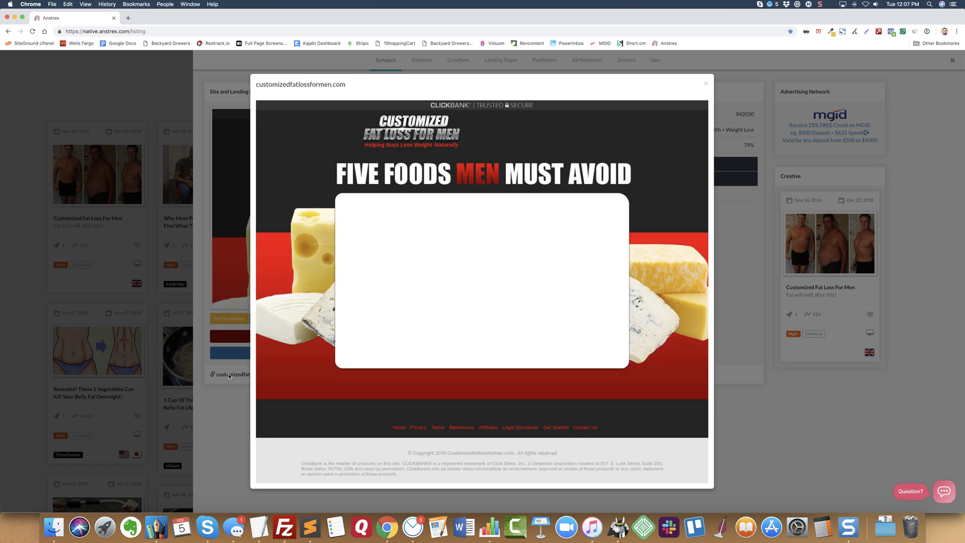
left_click(230, 376)
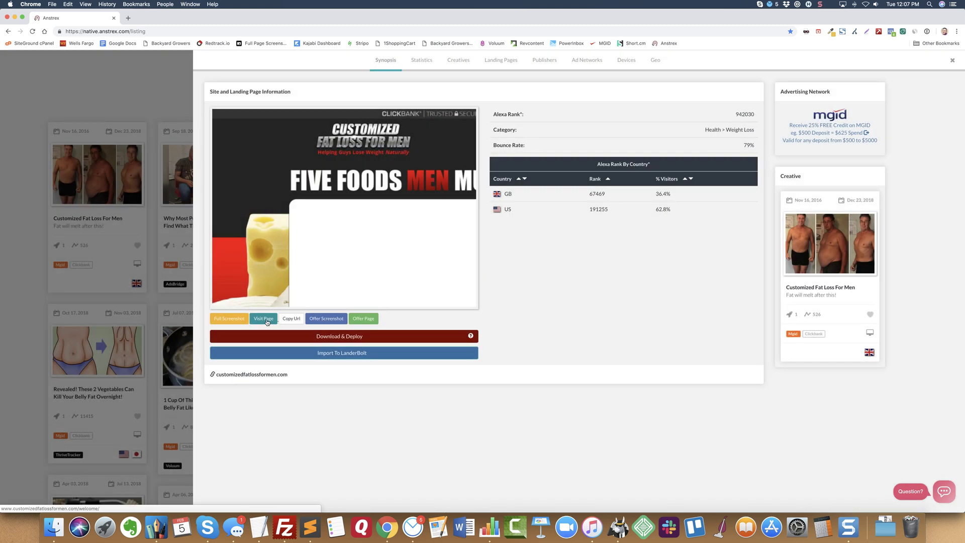
left_click(342, 321)
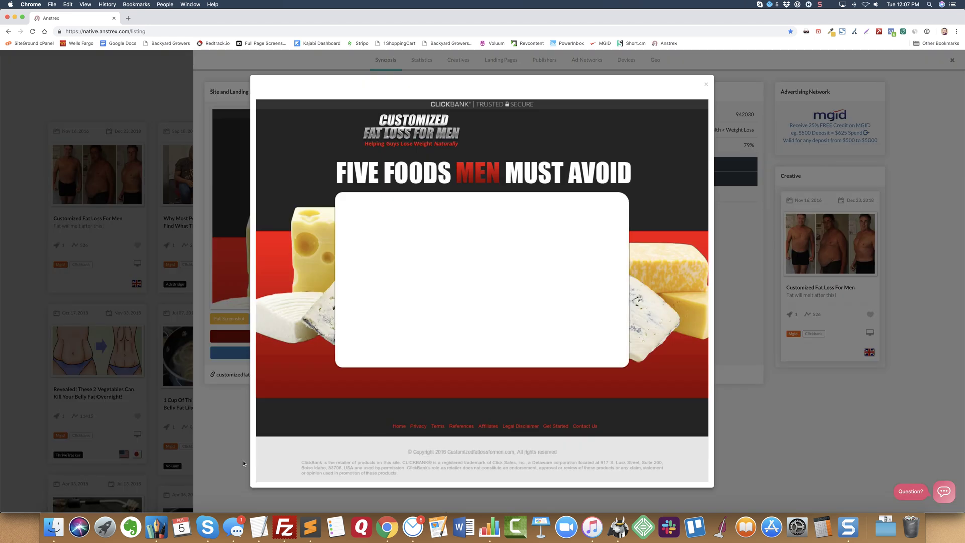
left_click(241, 460)
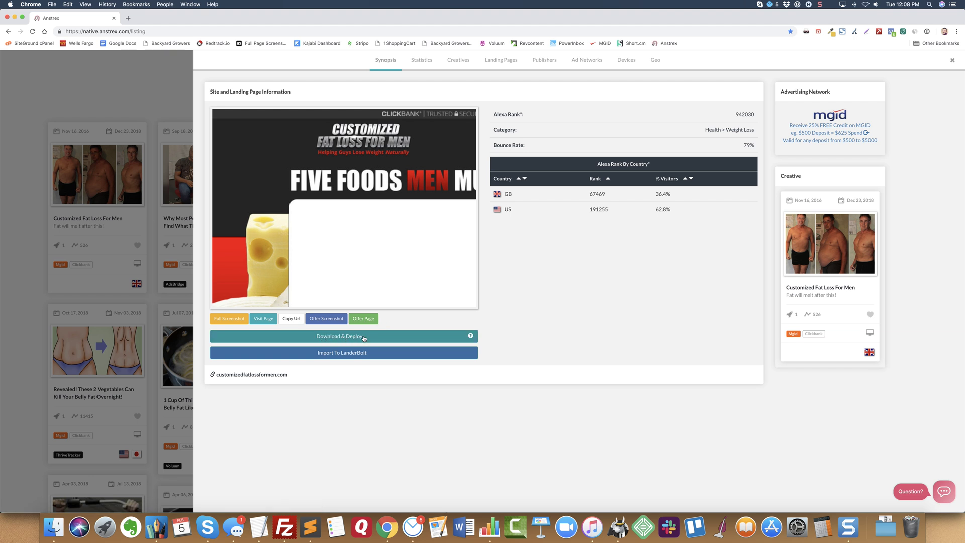
left_click(322, 338)
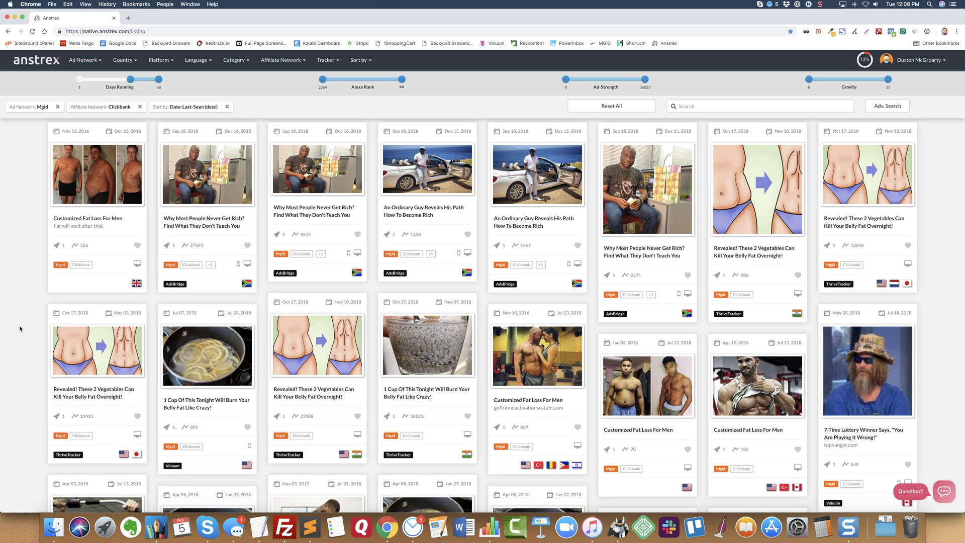
Open the two-vegetables belly-fat ad's details and look through its full landing page screenshot.
left_click(113, 399)
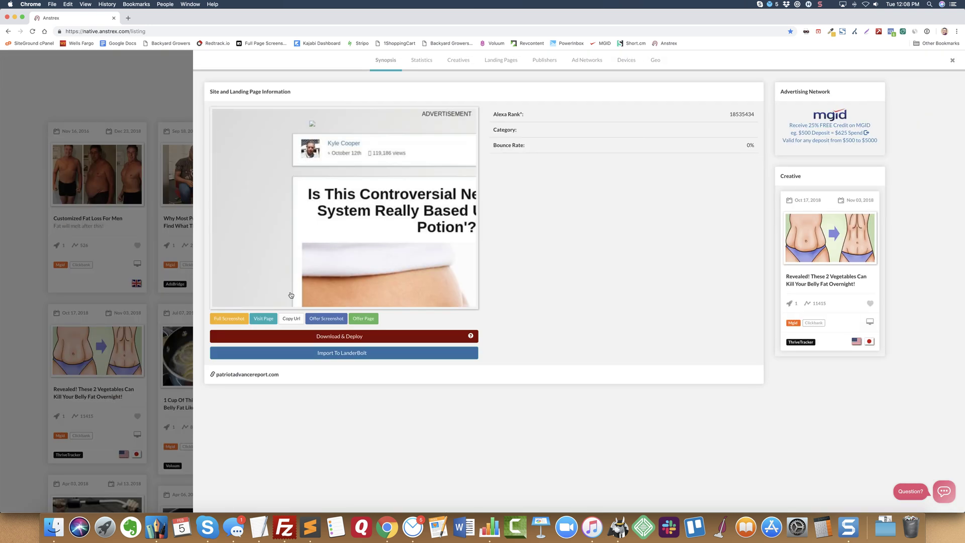
left_click(245, 318)
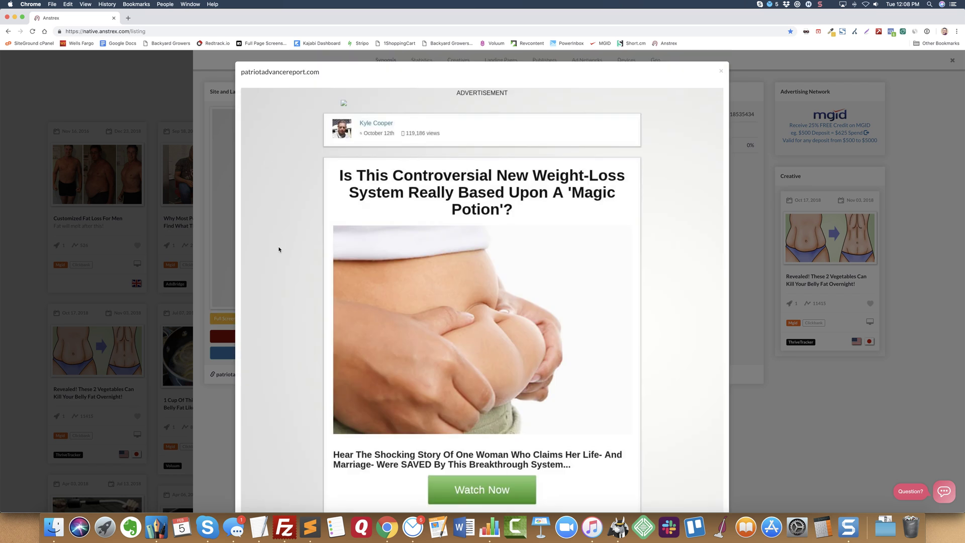
scroll(282, 320, "down", 3)
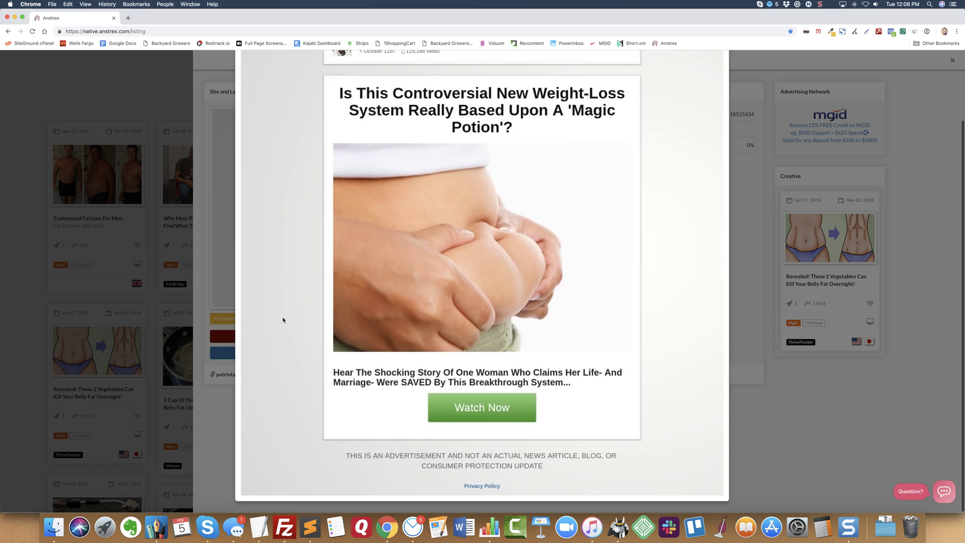
scroll(283, 320, "up", 2)
scroll(283, 321, "up", 2)
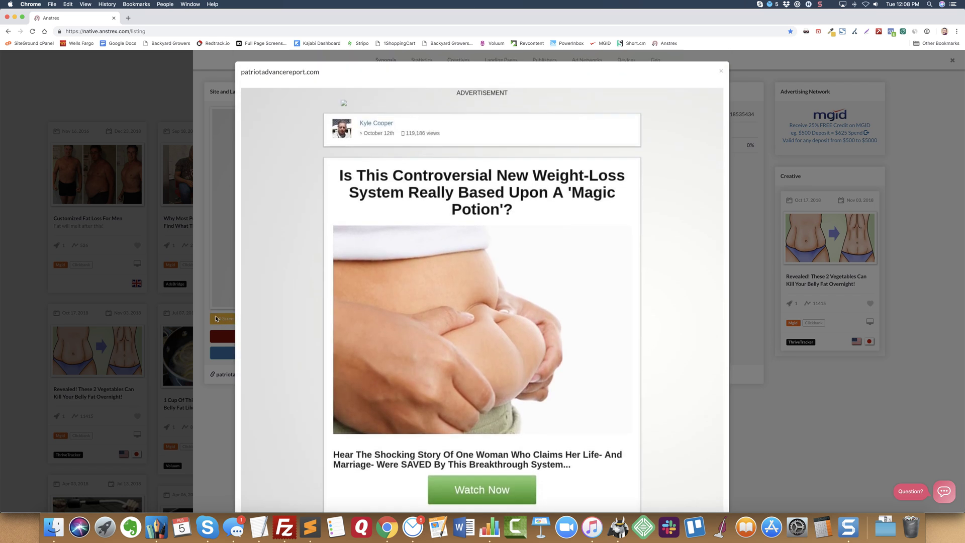
left_click(201, 301)
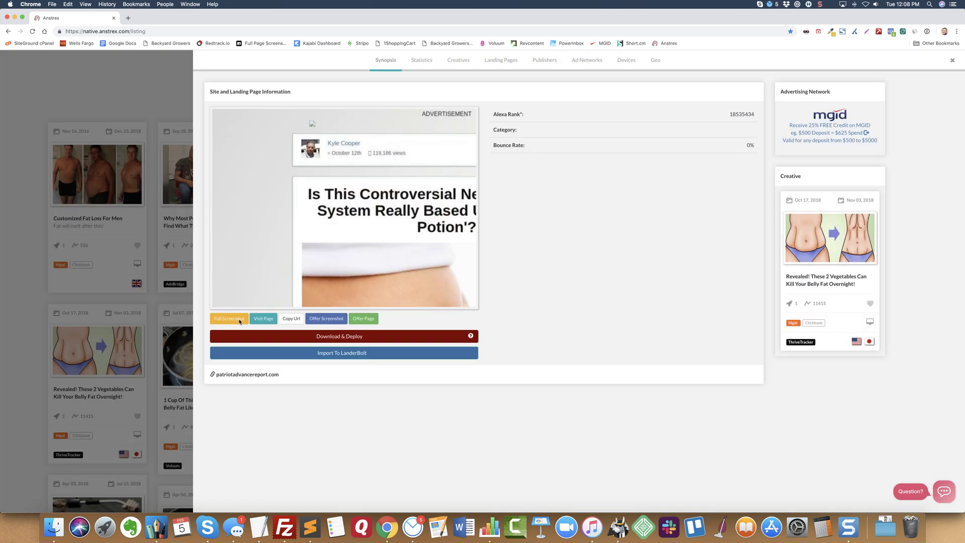
Preview the ad's offer page, then close the details to return to the listing.
left_click(331, 320)
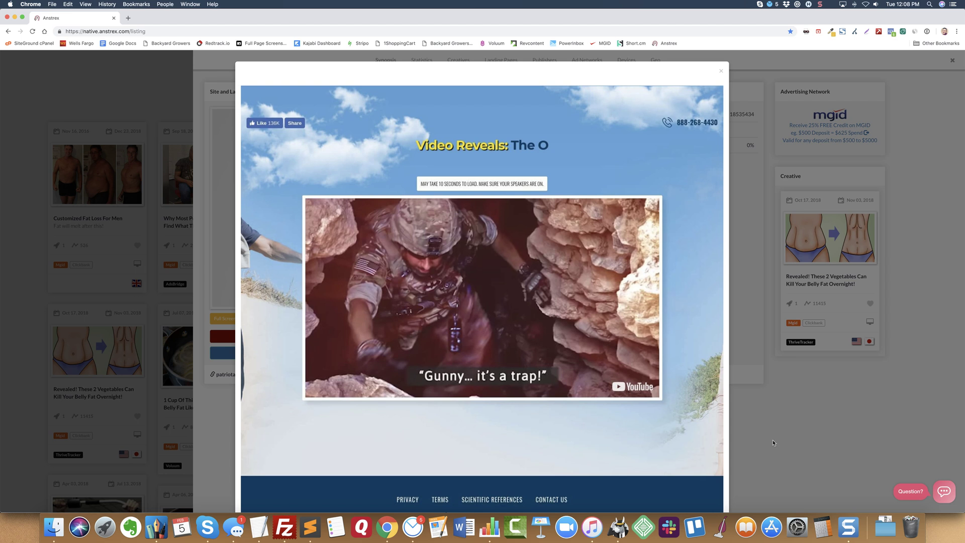
left_click(771, 422)
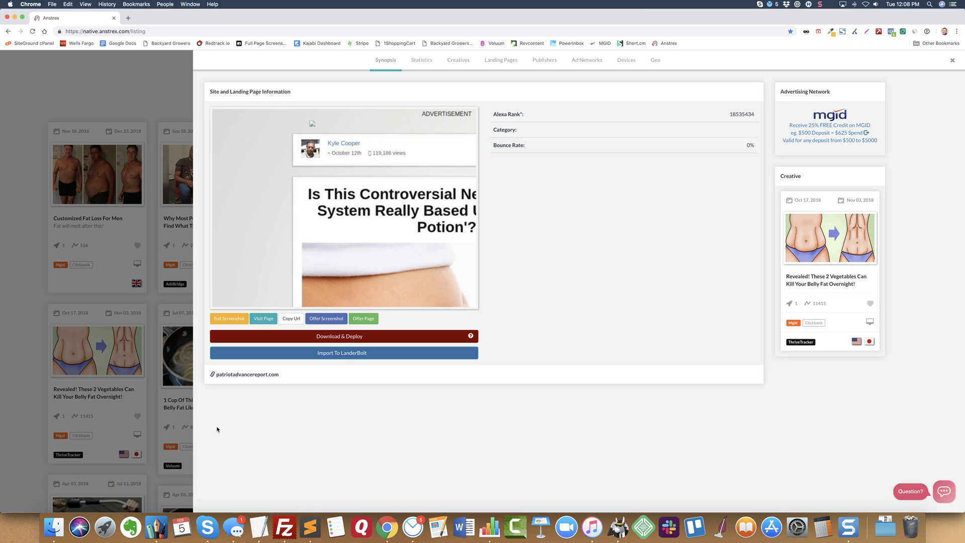
left_click(6, 317)
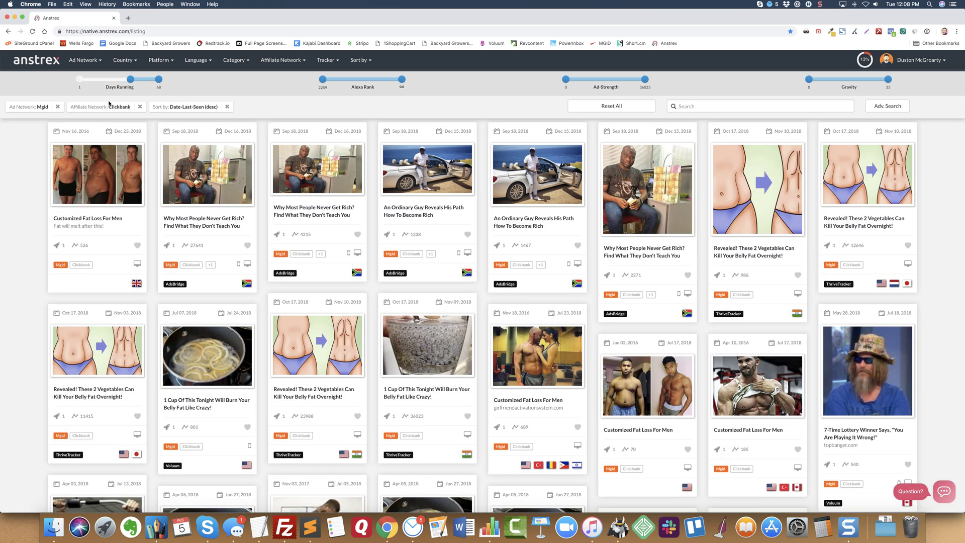
Replace the Ad Network: Mgid filter with Revcontent.
left_click(57, 107)
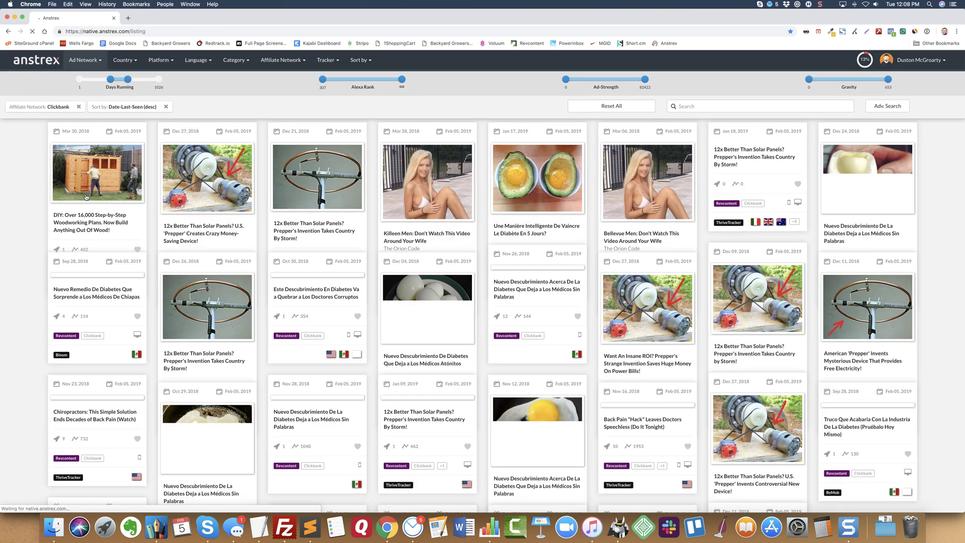
left_click(84, 60)
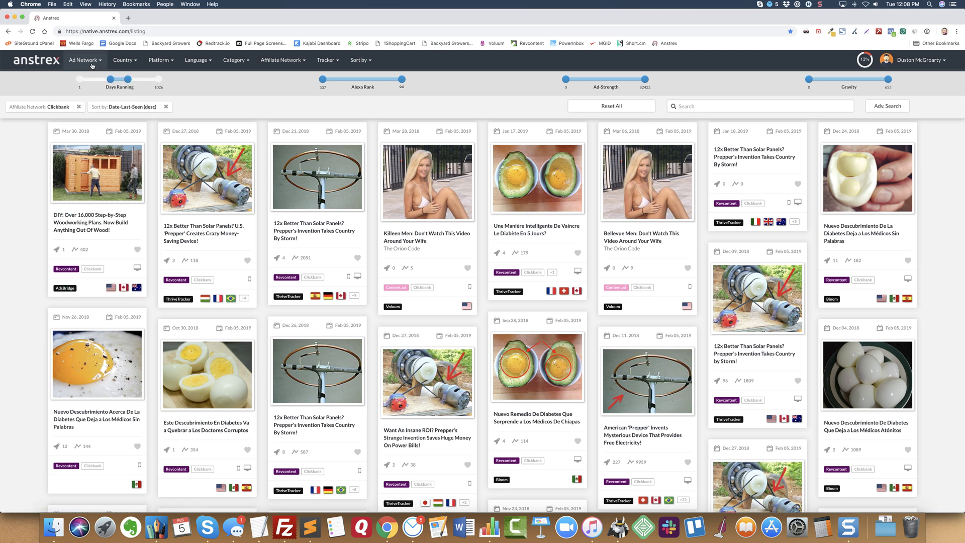
left_click(84, 60)
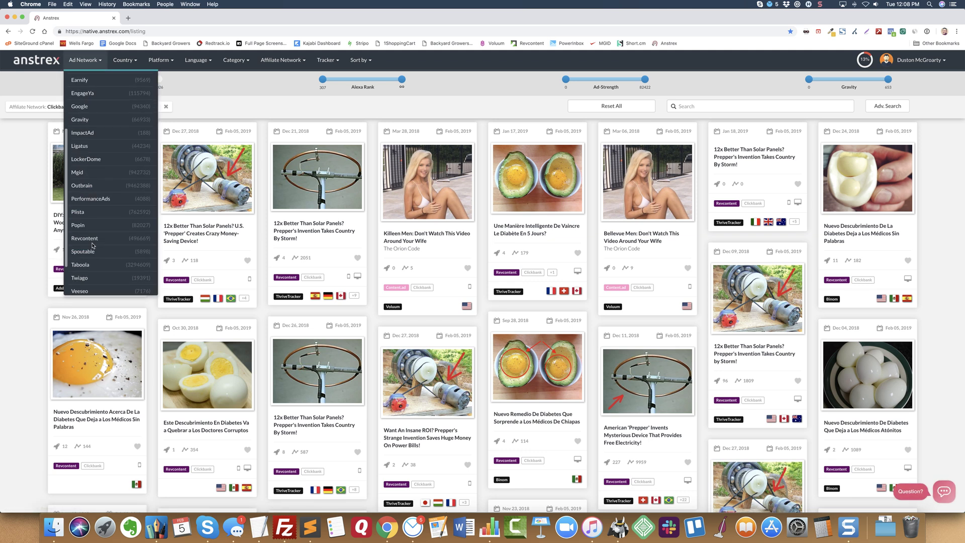
left_click(92, 243)
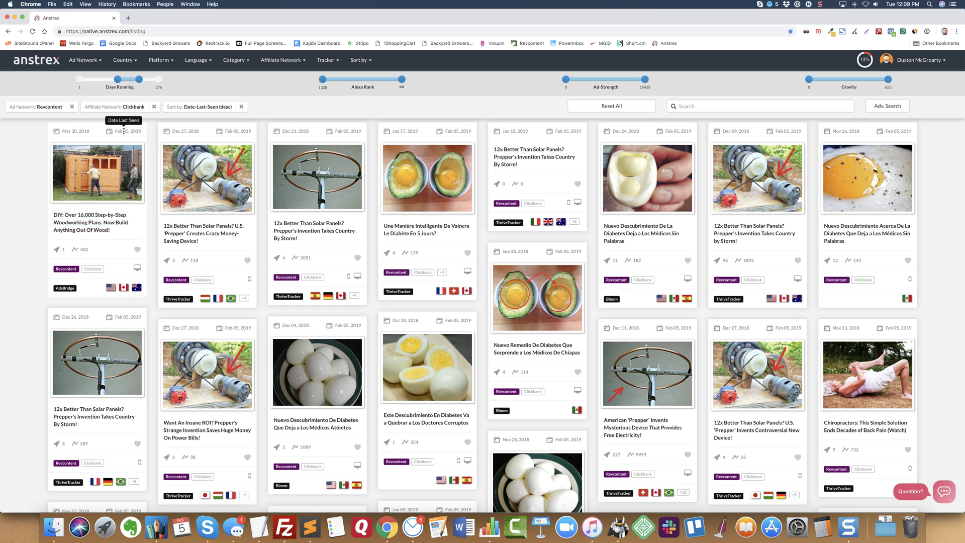
Open the DIY woodworking ad and scroll through its full landing page screenshot before closing it.
left_click(96, 229)
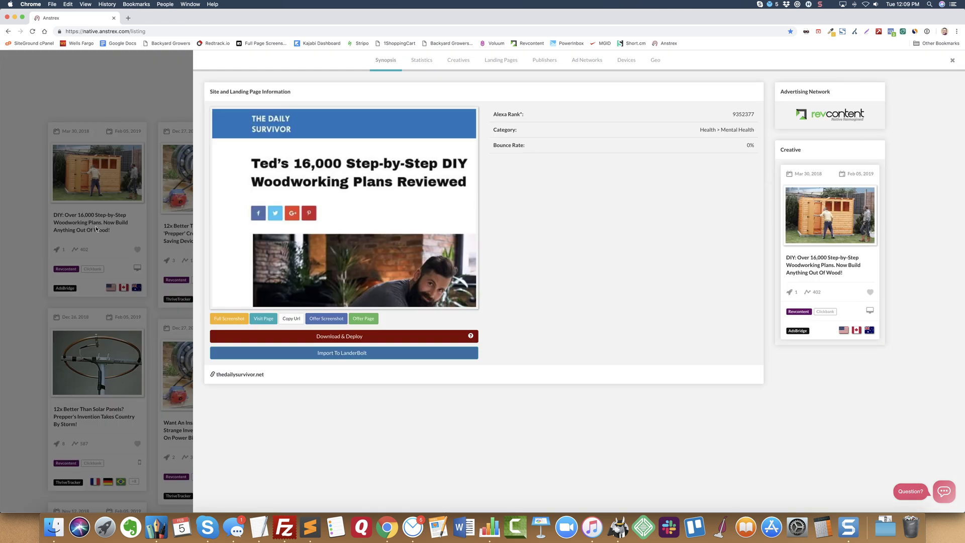
left_click(232, 320)
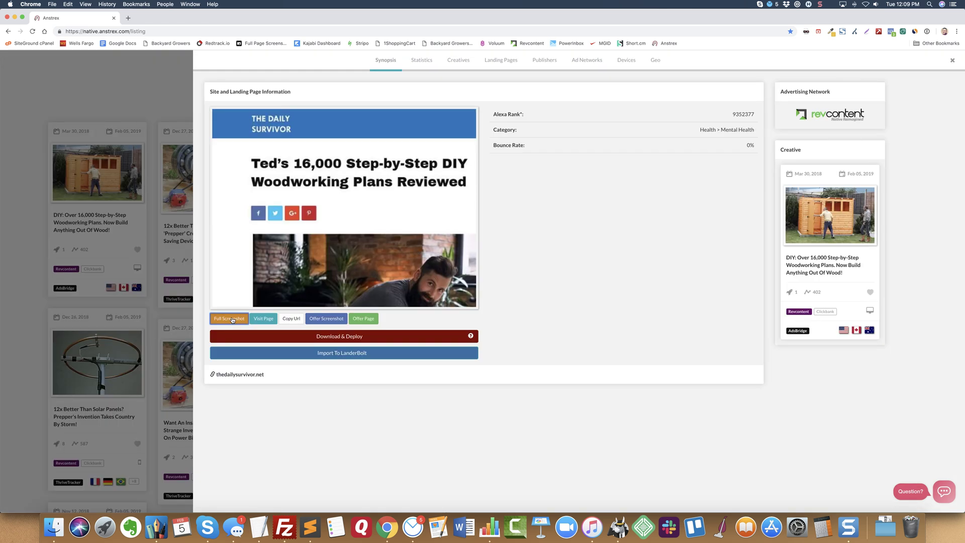
scroll(458, 373, "down", 5)
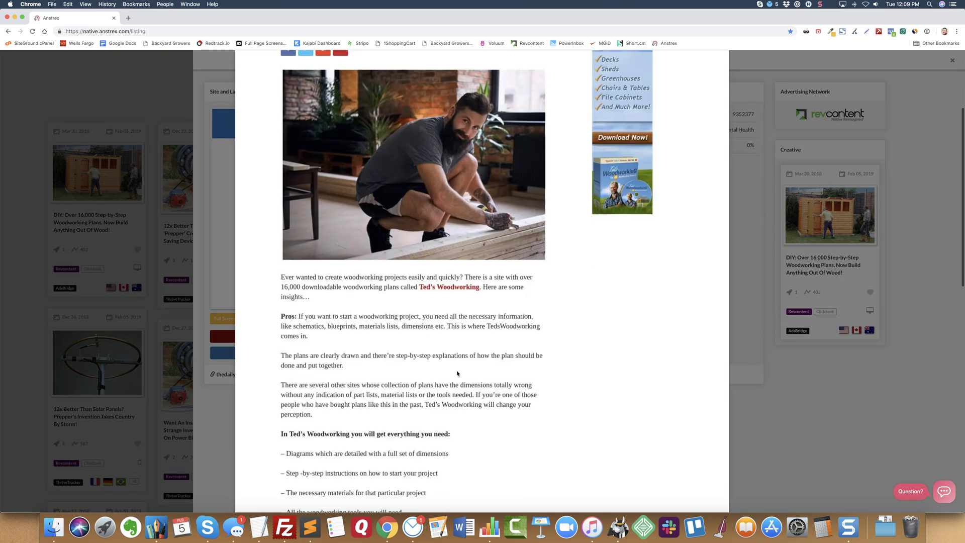
scroll(458, 373, "down", 15)
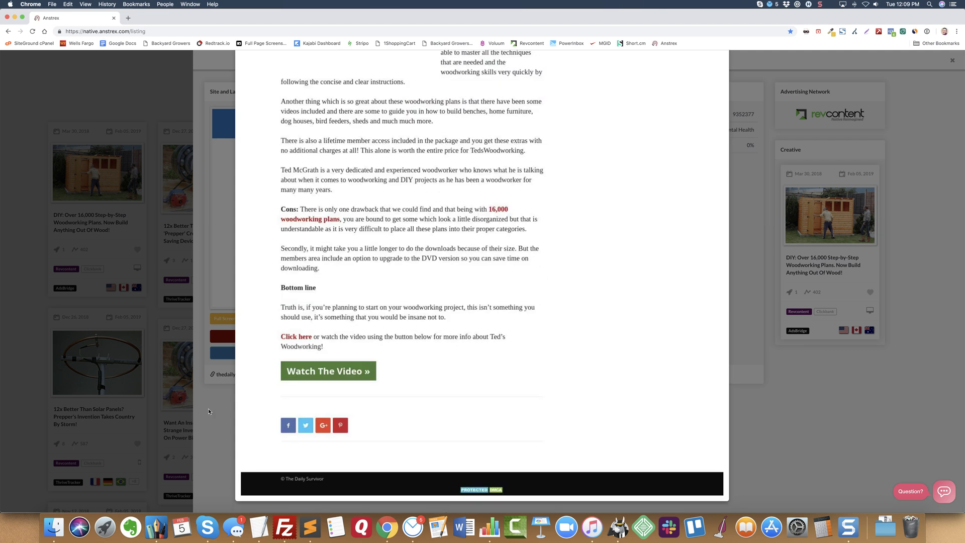
left_click(209, 409)
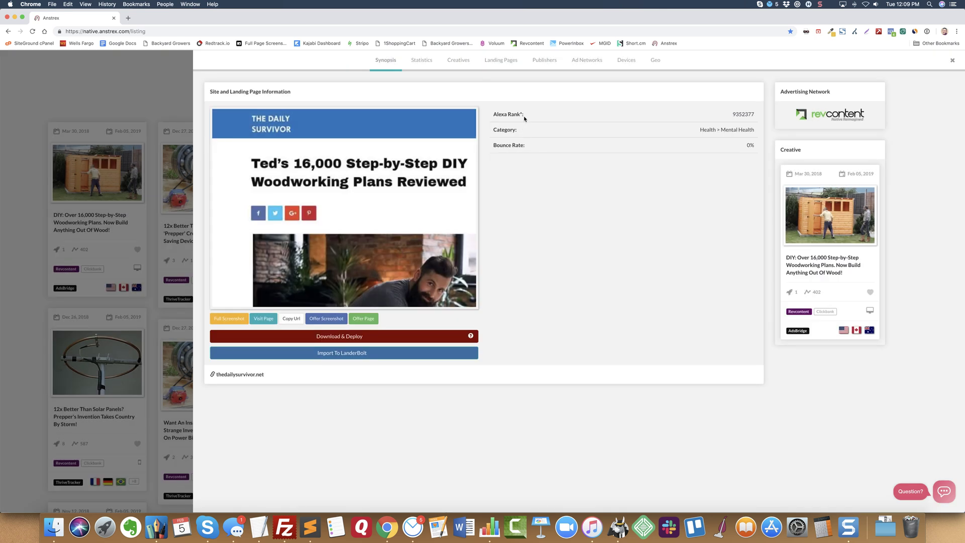
Show the ad's Publishers data down to the site table led by diply.com (20.33%).
left_click(549, 61)
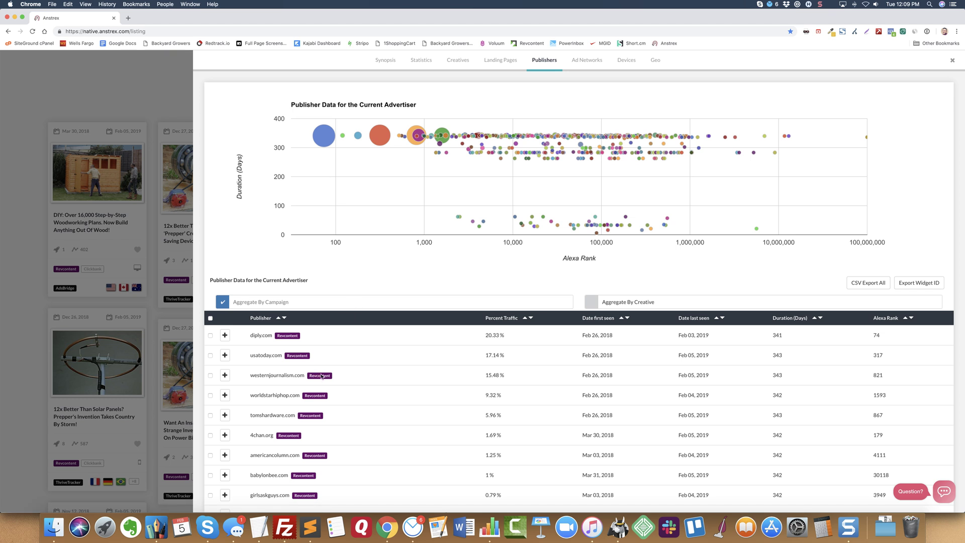
scroll(302, 373, "down", 2)
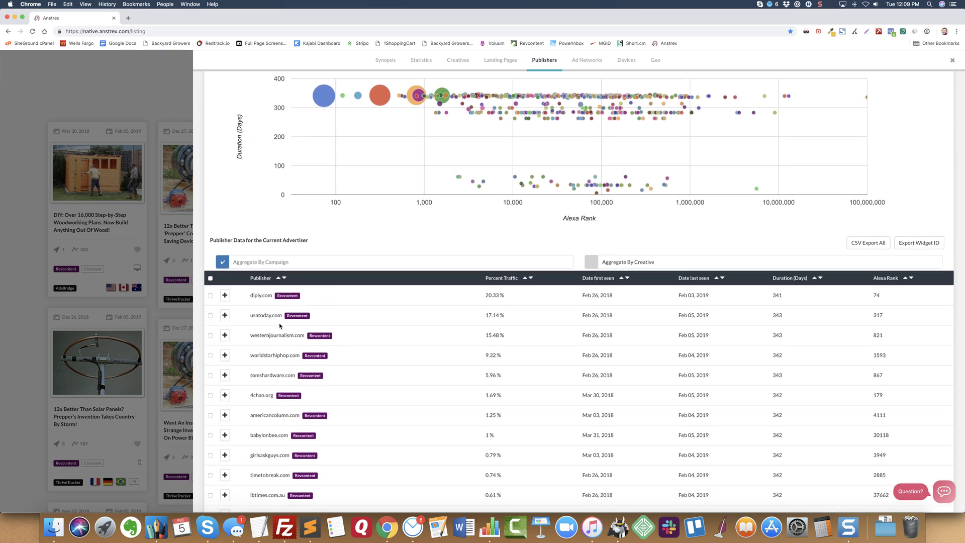
scroll(265, 296, "down", 3)
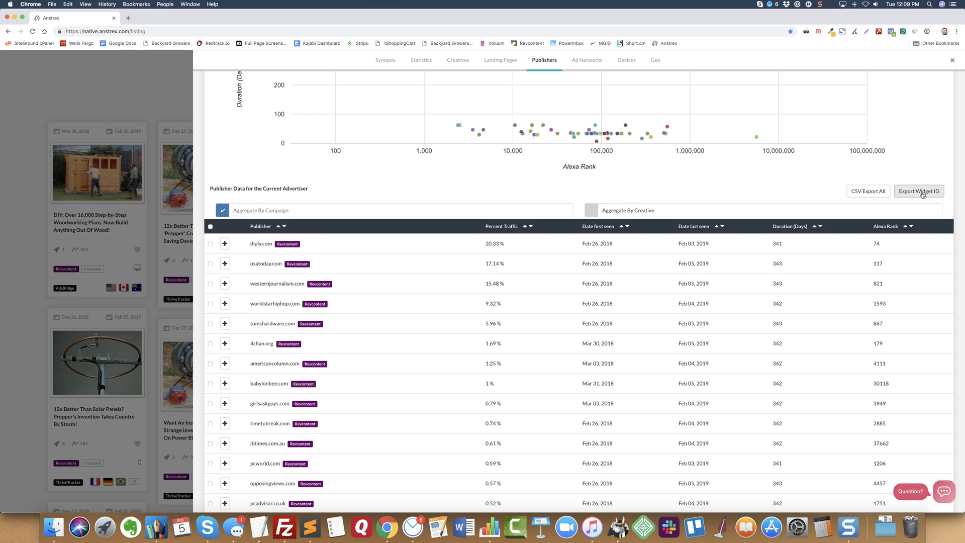
Tick the header checkbox to select all Revcontent publishers, from diply.com at 20.33% down to 0.15% traffic.
left_click(210, 226)
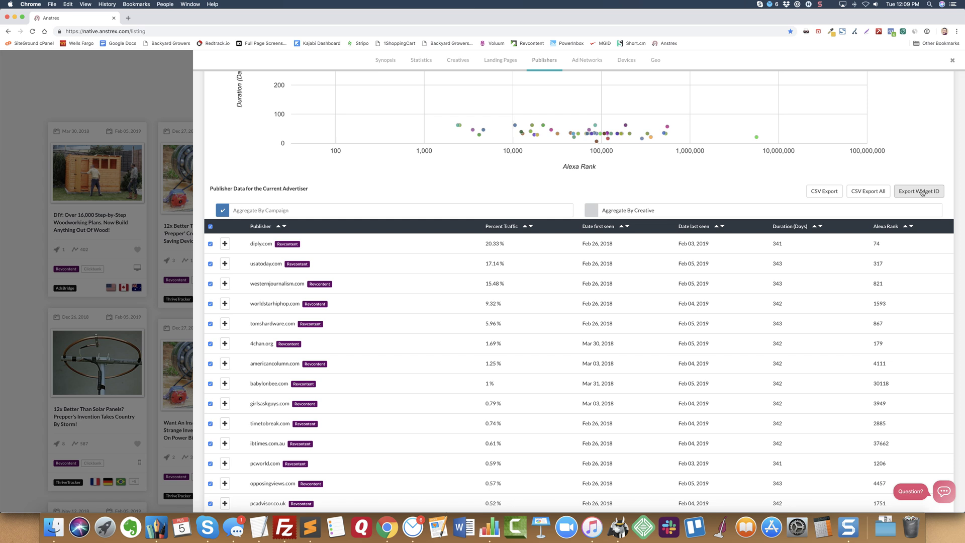
scroll(290, 346, "down", 15)
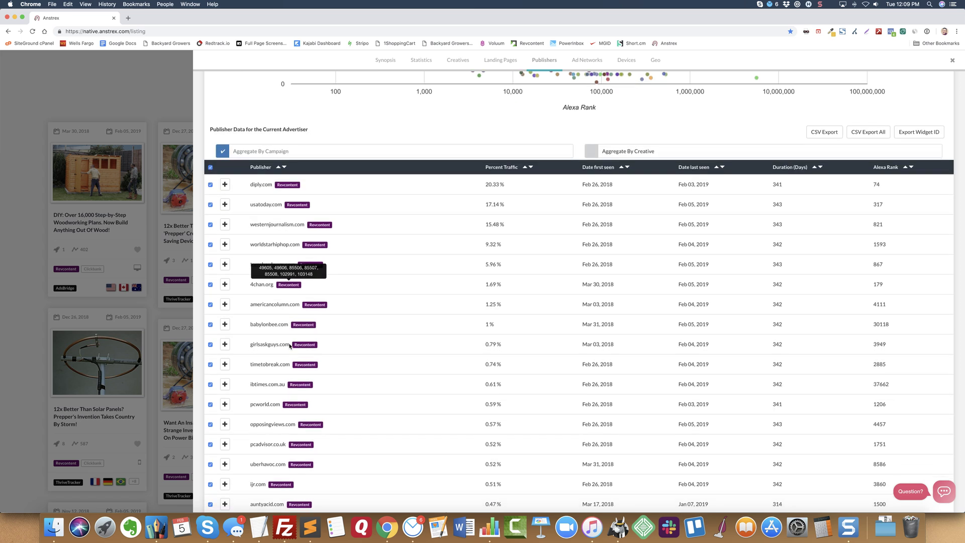
scroll(289, 343, "up", 15)
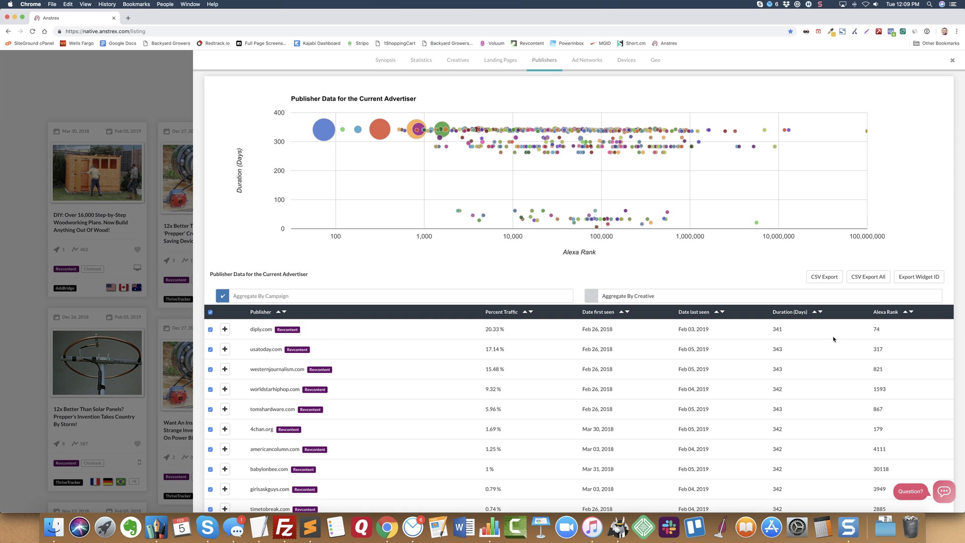
scroll(785, 397, "down", 5)
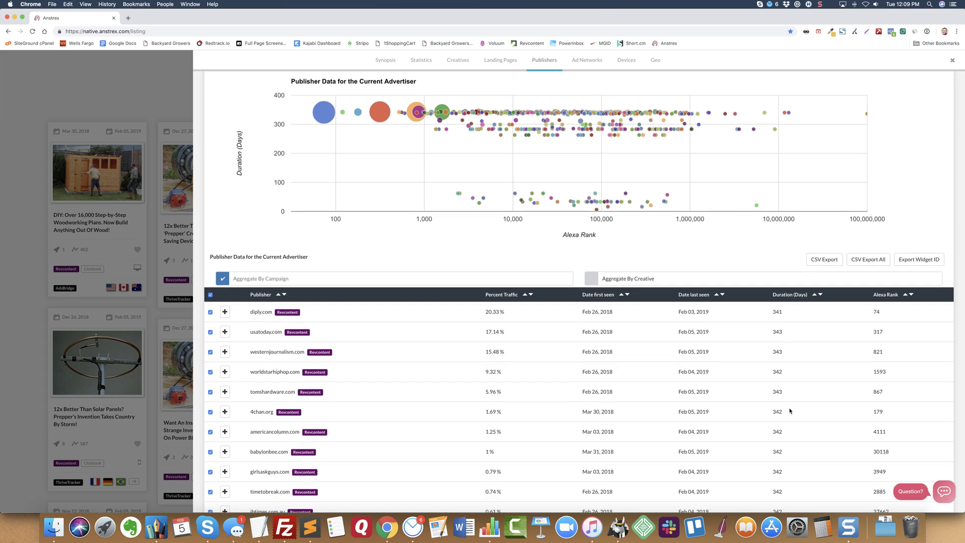
scroll(792, 433, "down", 5)
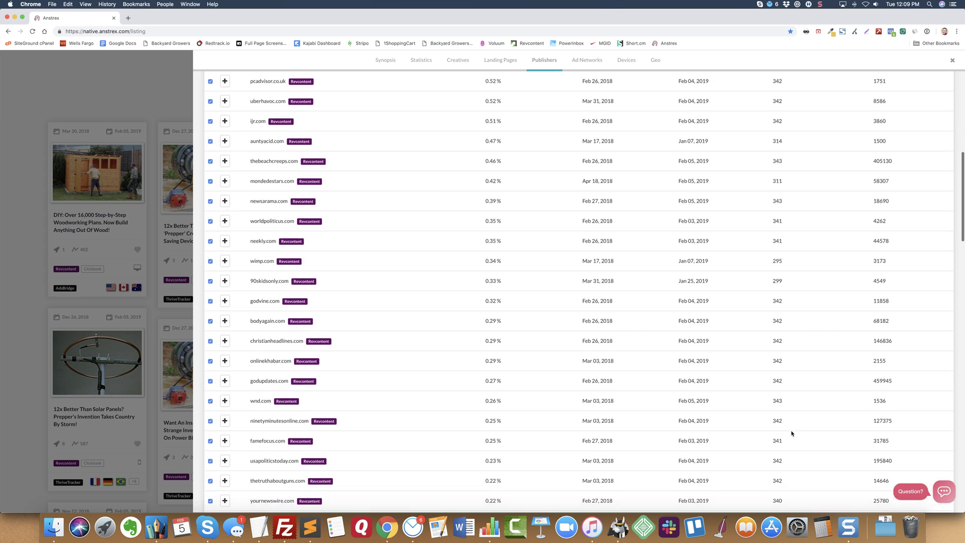
scroll(759, 313, "up", 10)
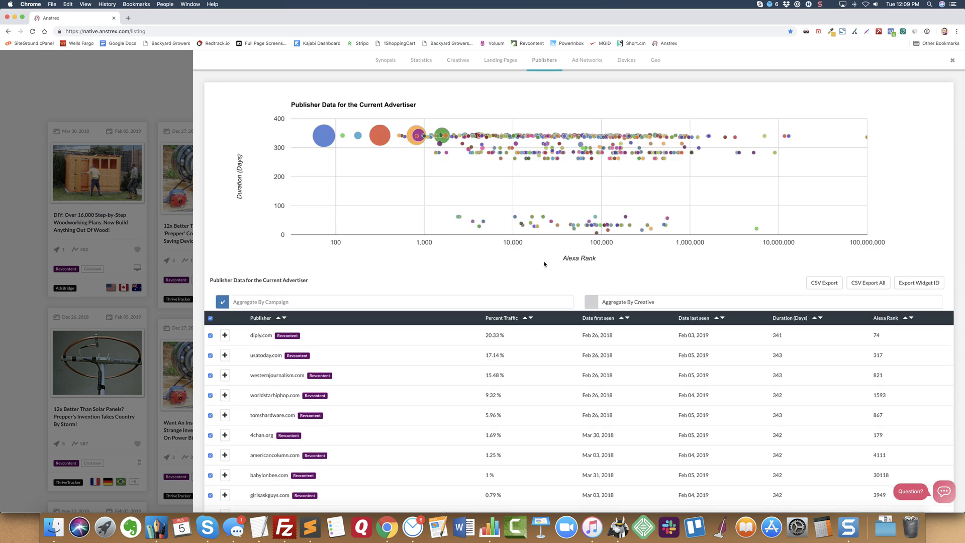